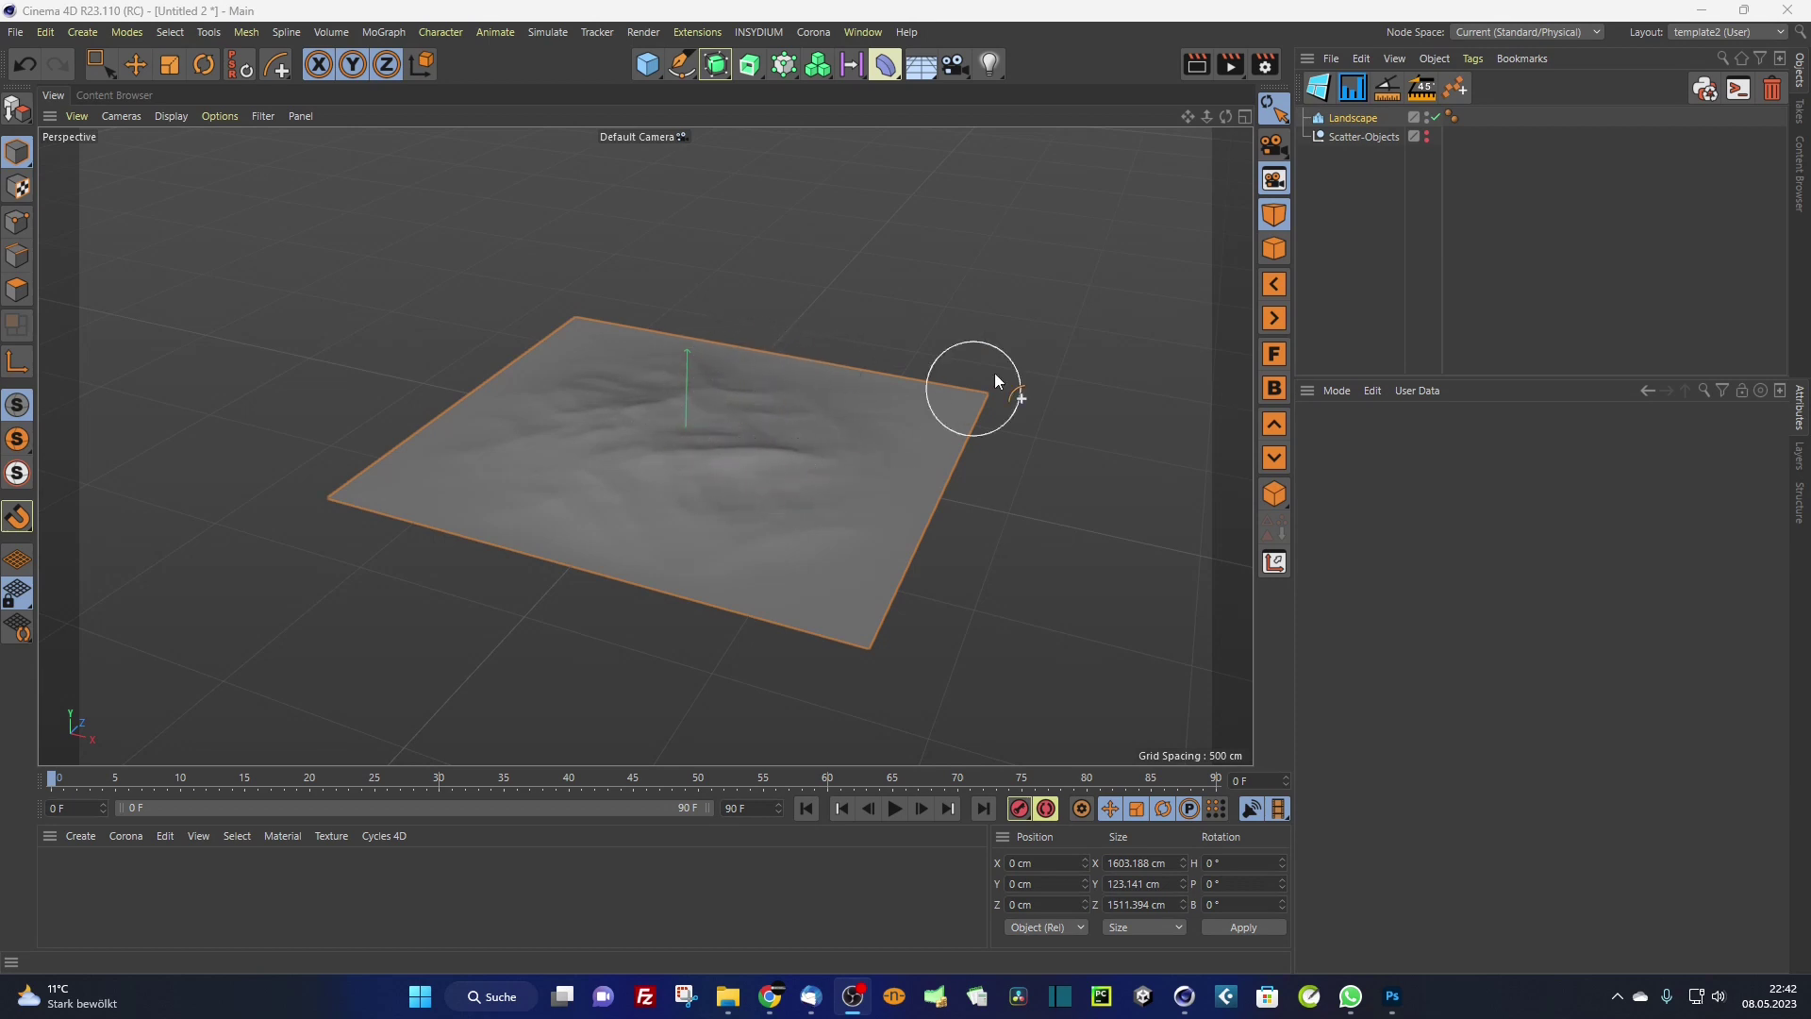
Step: Add the Stone model from the content library's Pflanzen folder and frame it in the view
{"action": "left_click", "coordinate": [132, 96]}
{"action": "left_click", "coordinate": [1201, 119]}
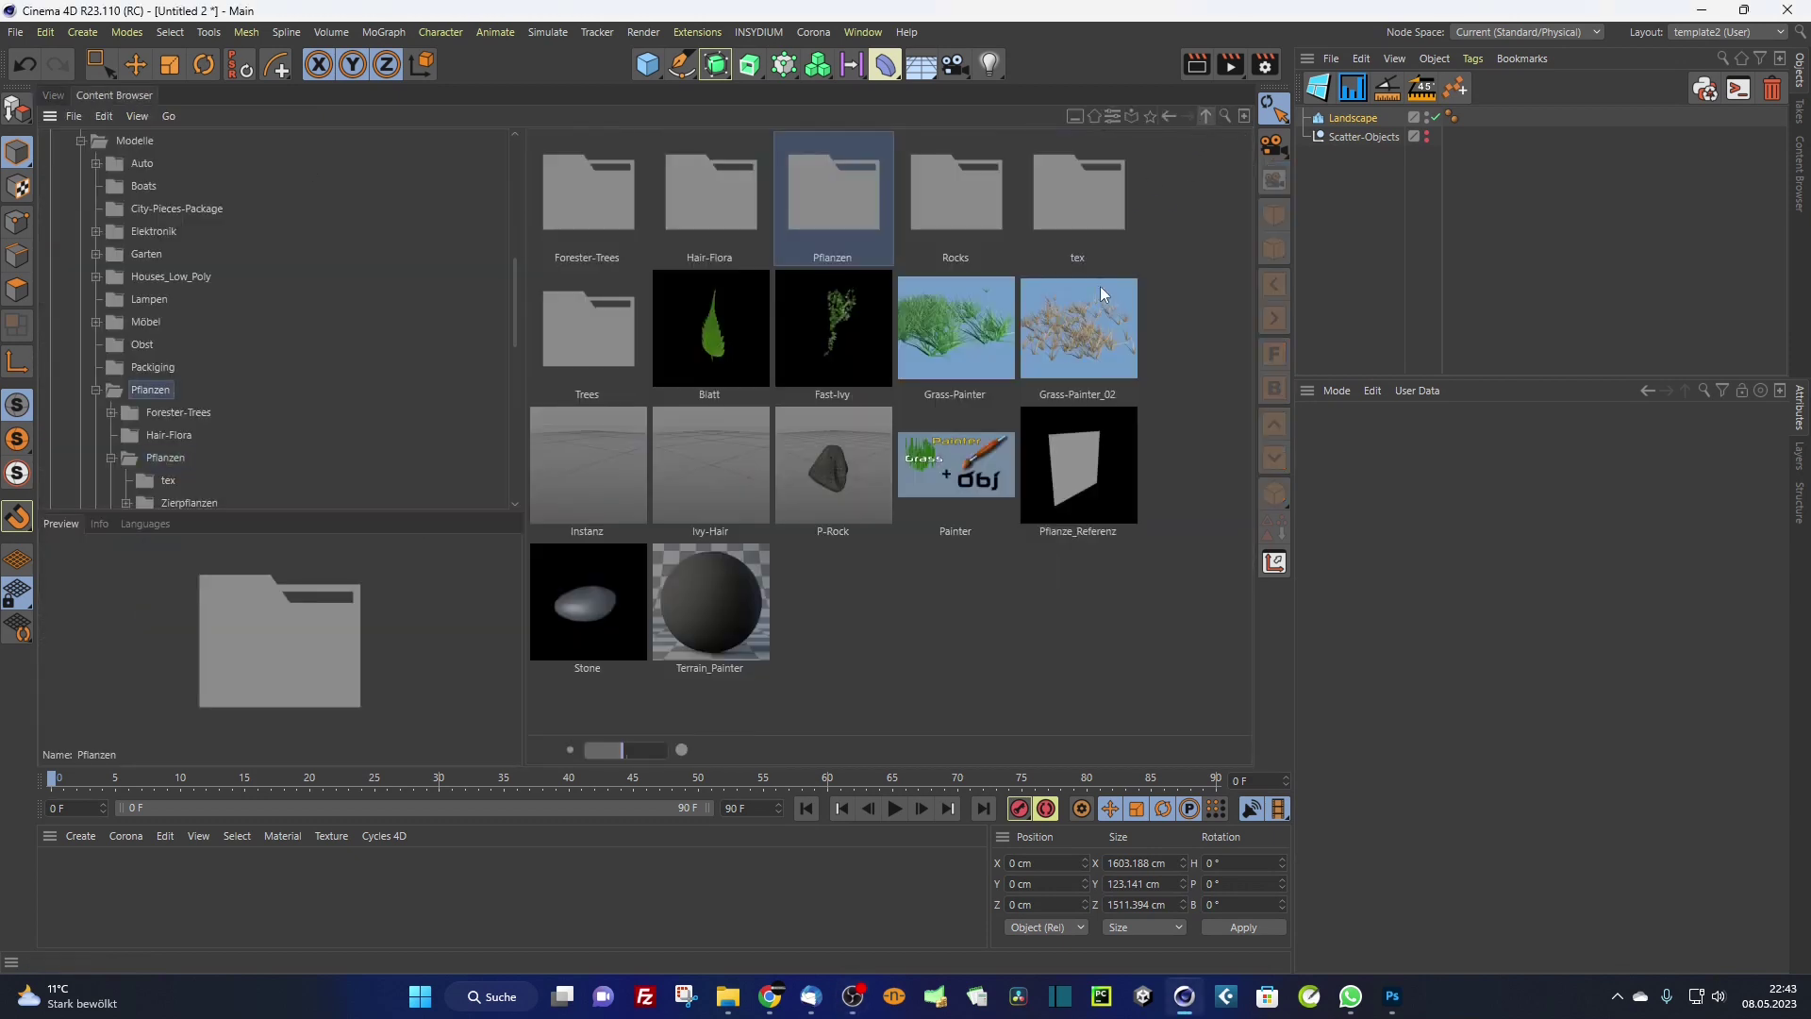
{"action": "double_click", "coordinate": [597, 577]}
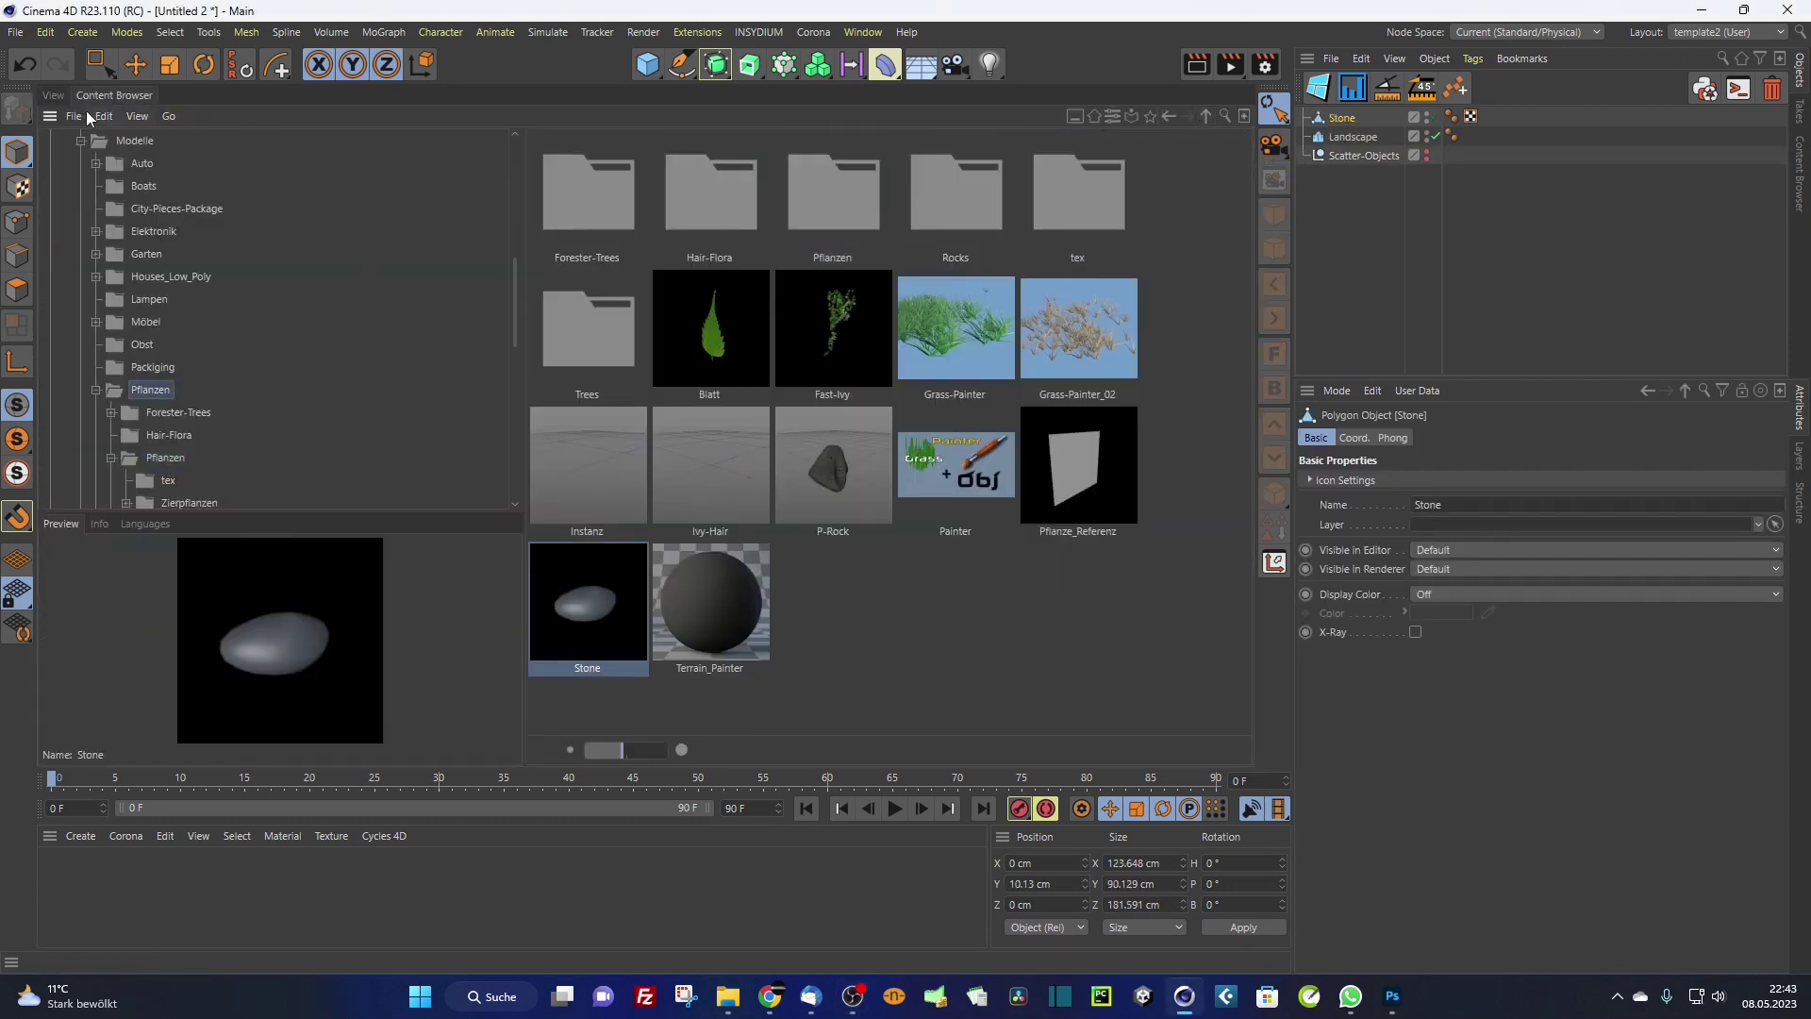
{"action": "left_click", "coordinate": [56, 95]}
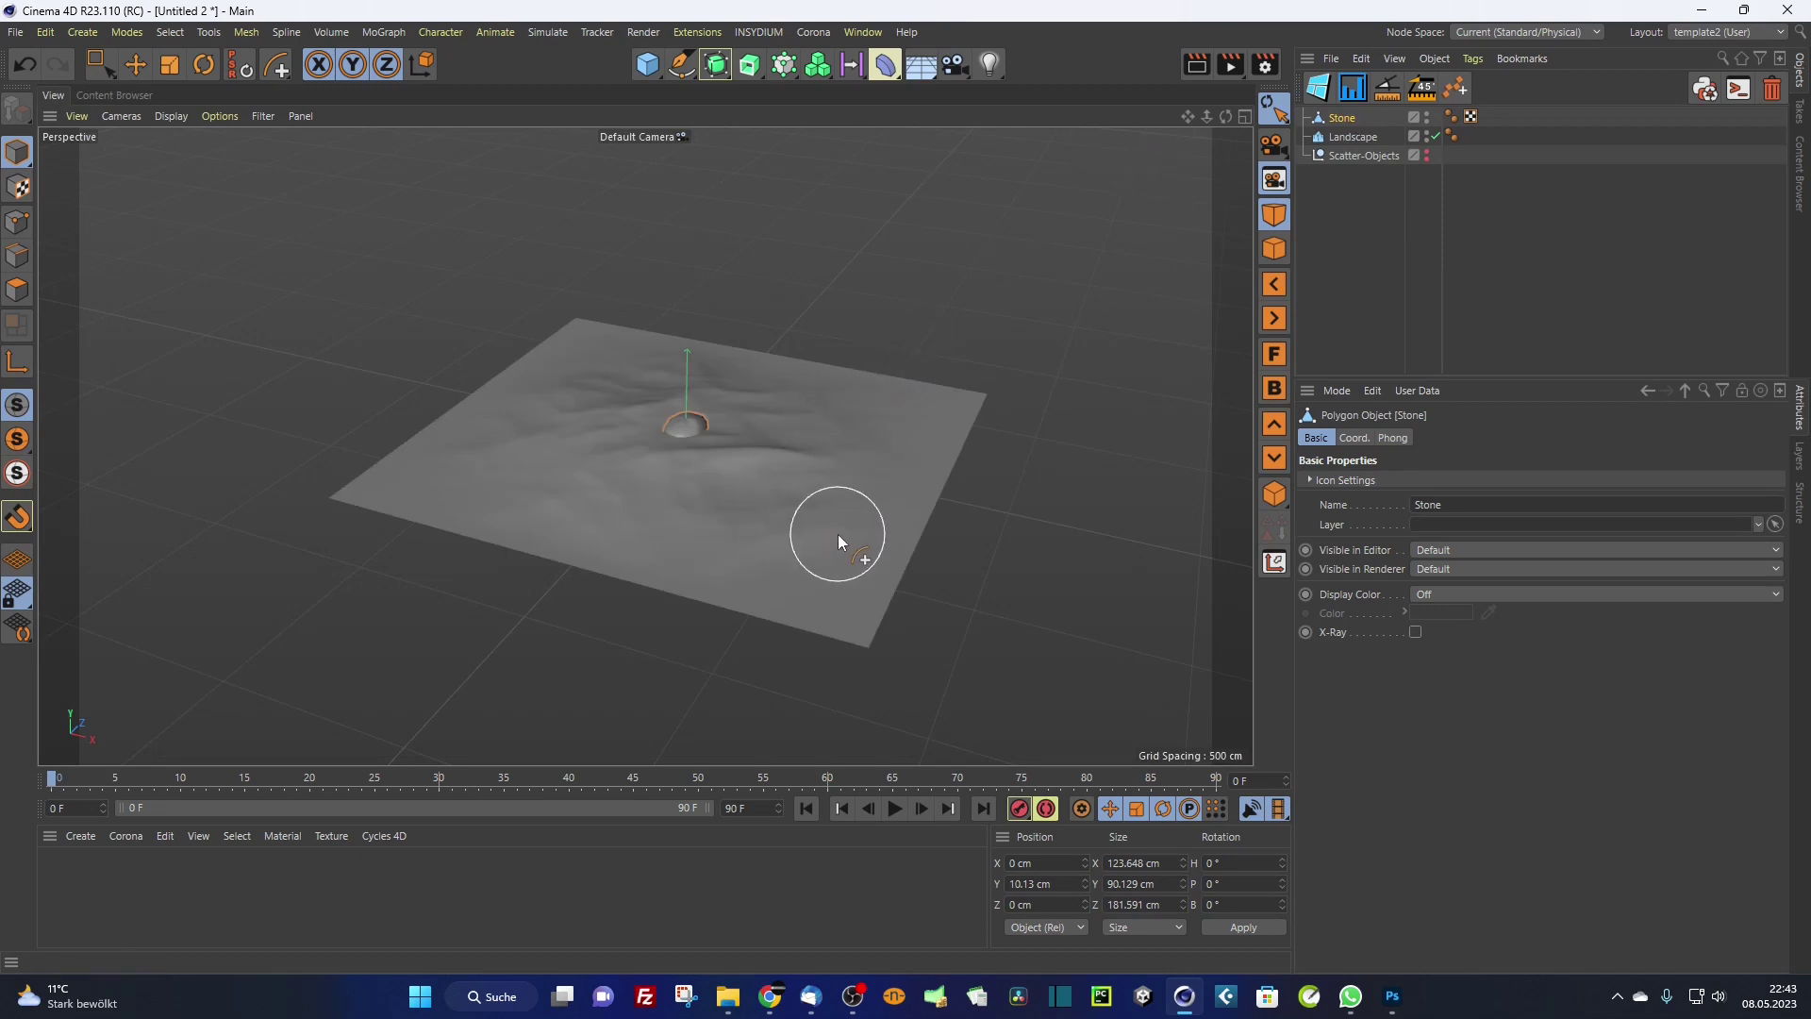
{"action": "key", "text": "o"}
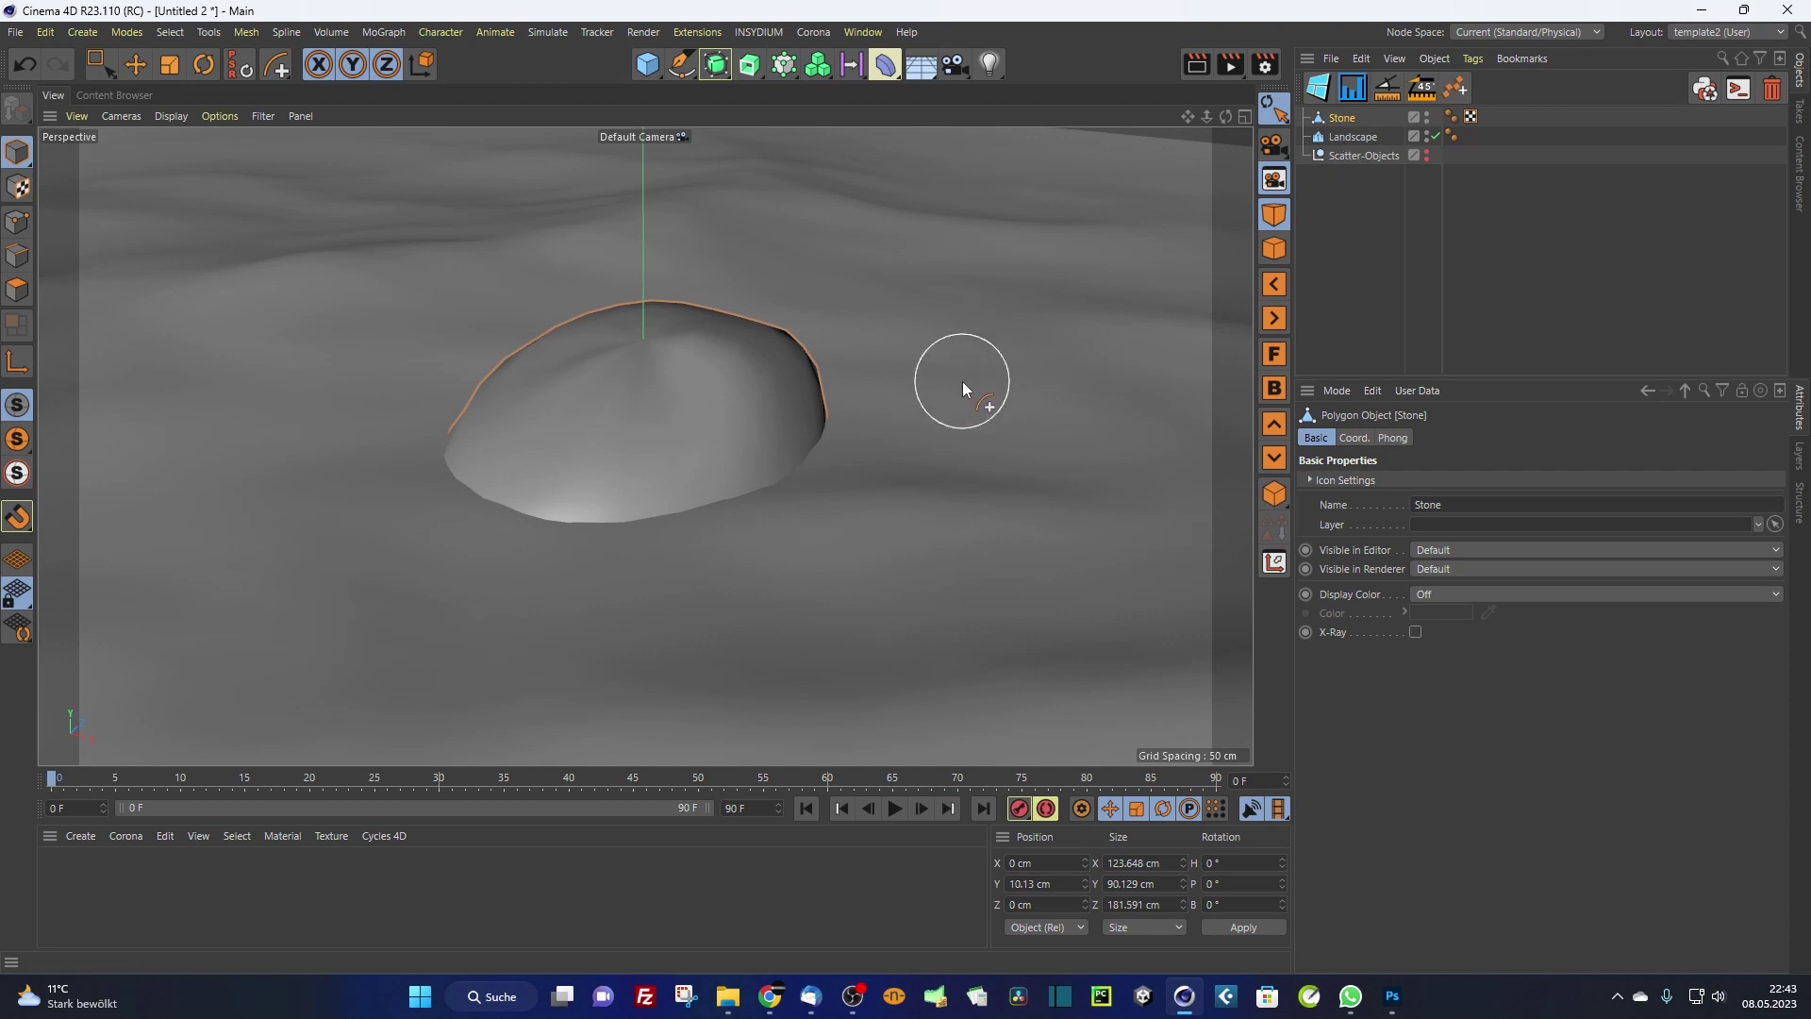
Step: Scale the Stone down to about a third of its size
{"action": "key", "text": "t"}
{"action": "left_click_drag", "start_coordinate": [960, 395], "coordinate": [654, 497]}
{"action": "left_click_drag", "start_coordinate": [806, 470], "coordinate": [705, 438], "text": "alt"}
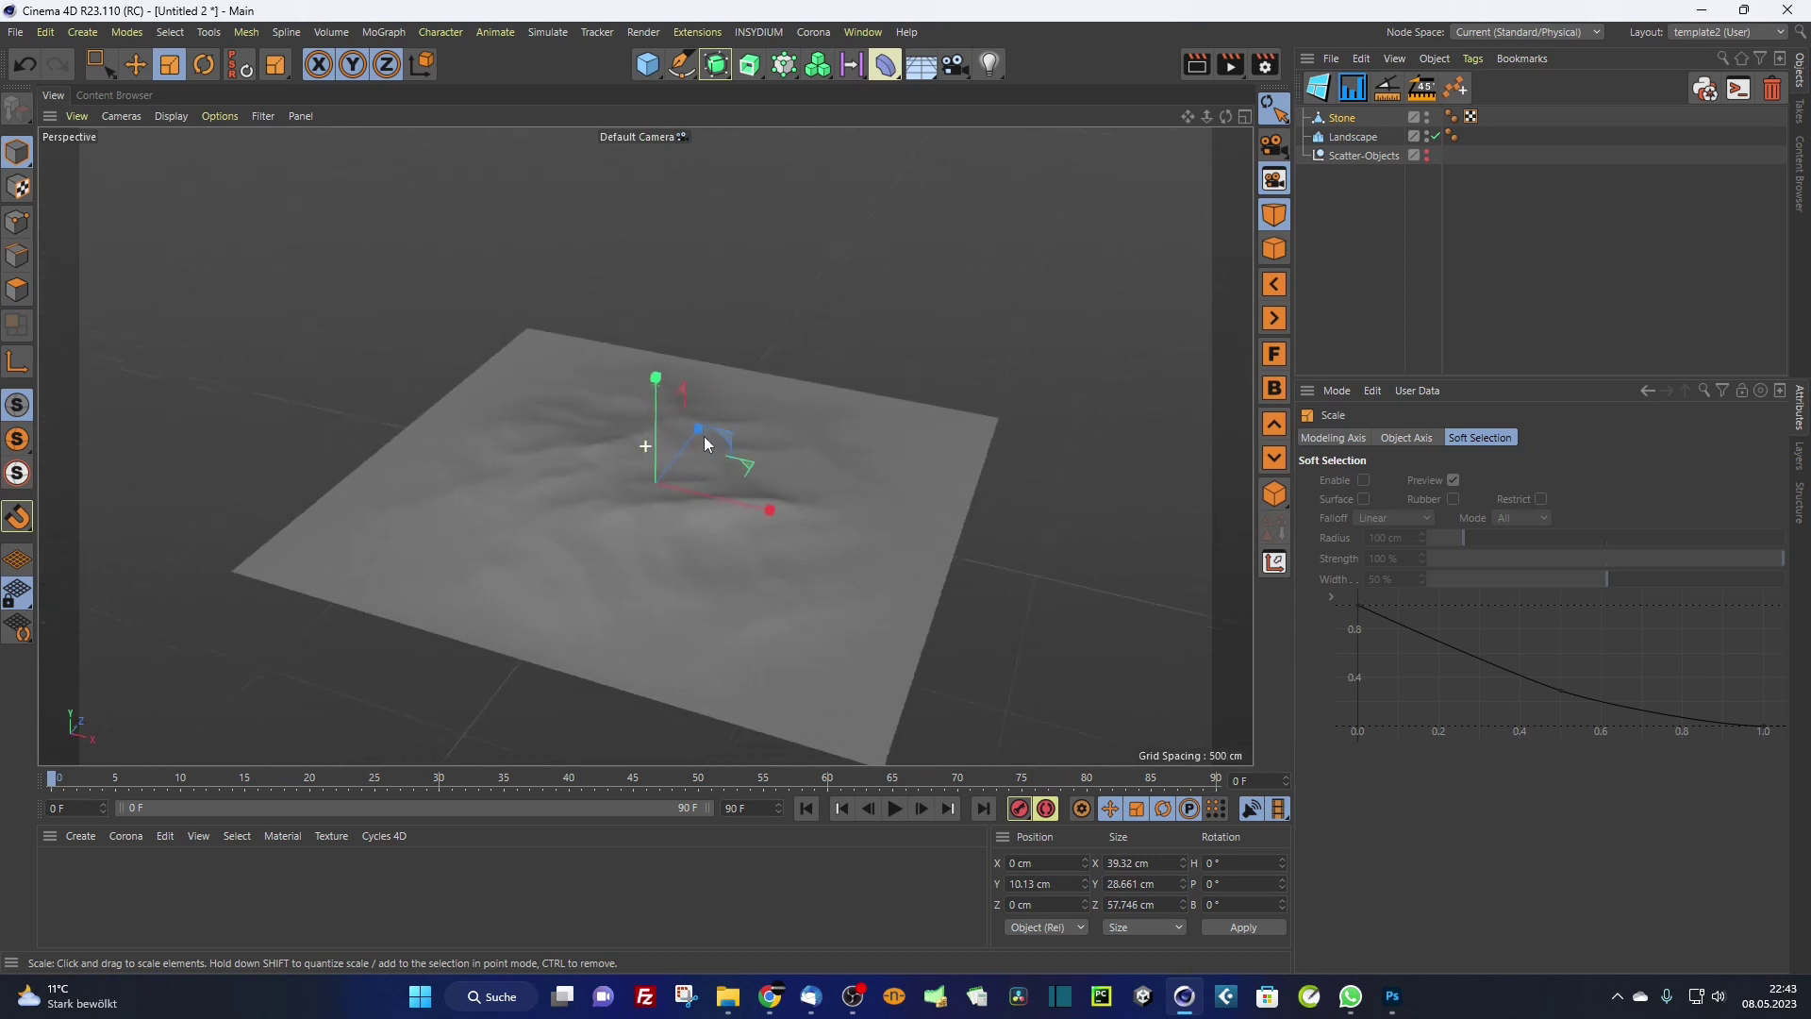
Step: Nest Stone under Scatter-Objects and select the Landscape object
{"action": "left_click_drag", "start_coordinate": [1371, 157], "coordinate": [1370, 155]}
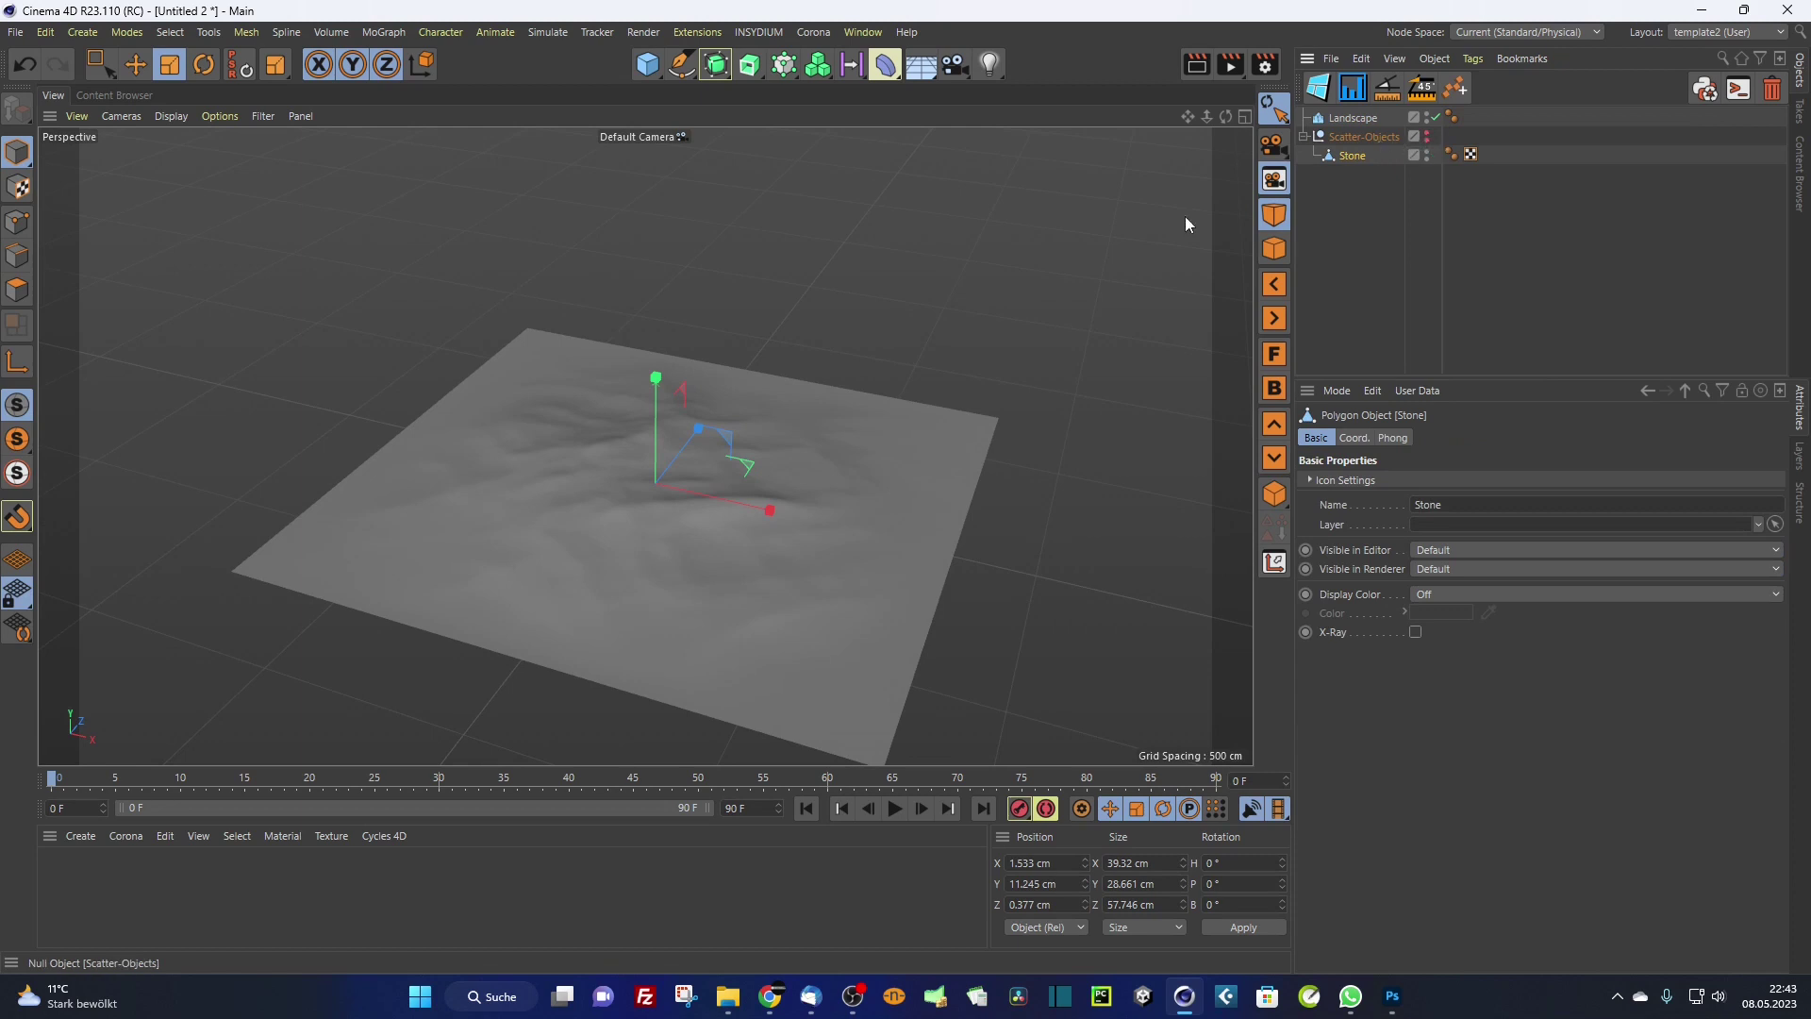
{"action": "left_click_drag", "start_coordinate": [1185, 225], "coordinate": [746, 434], "text": "alt"}
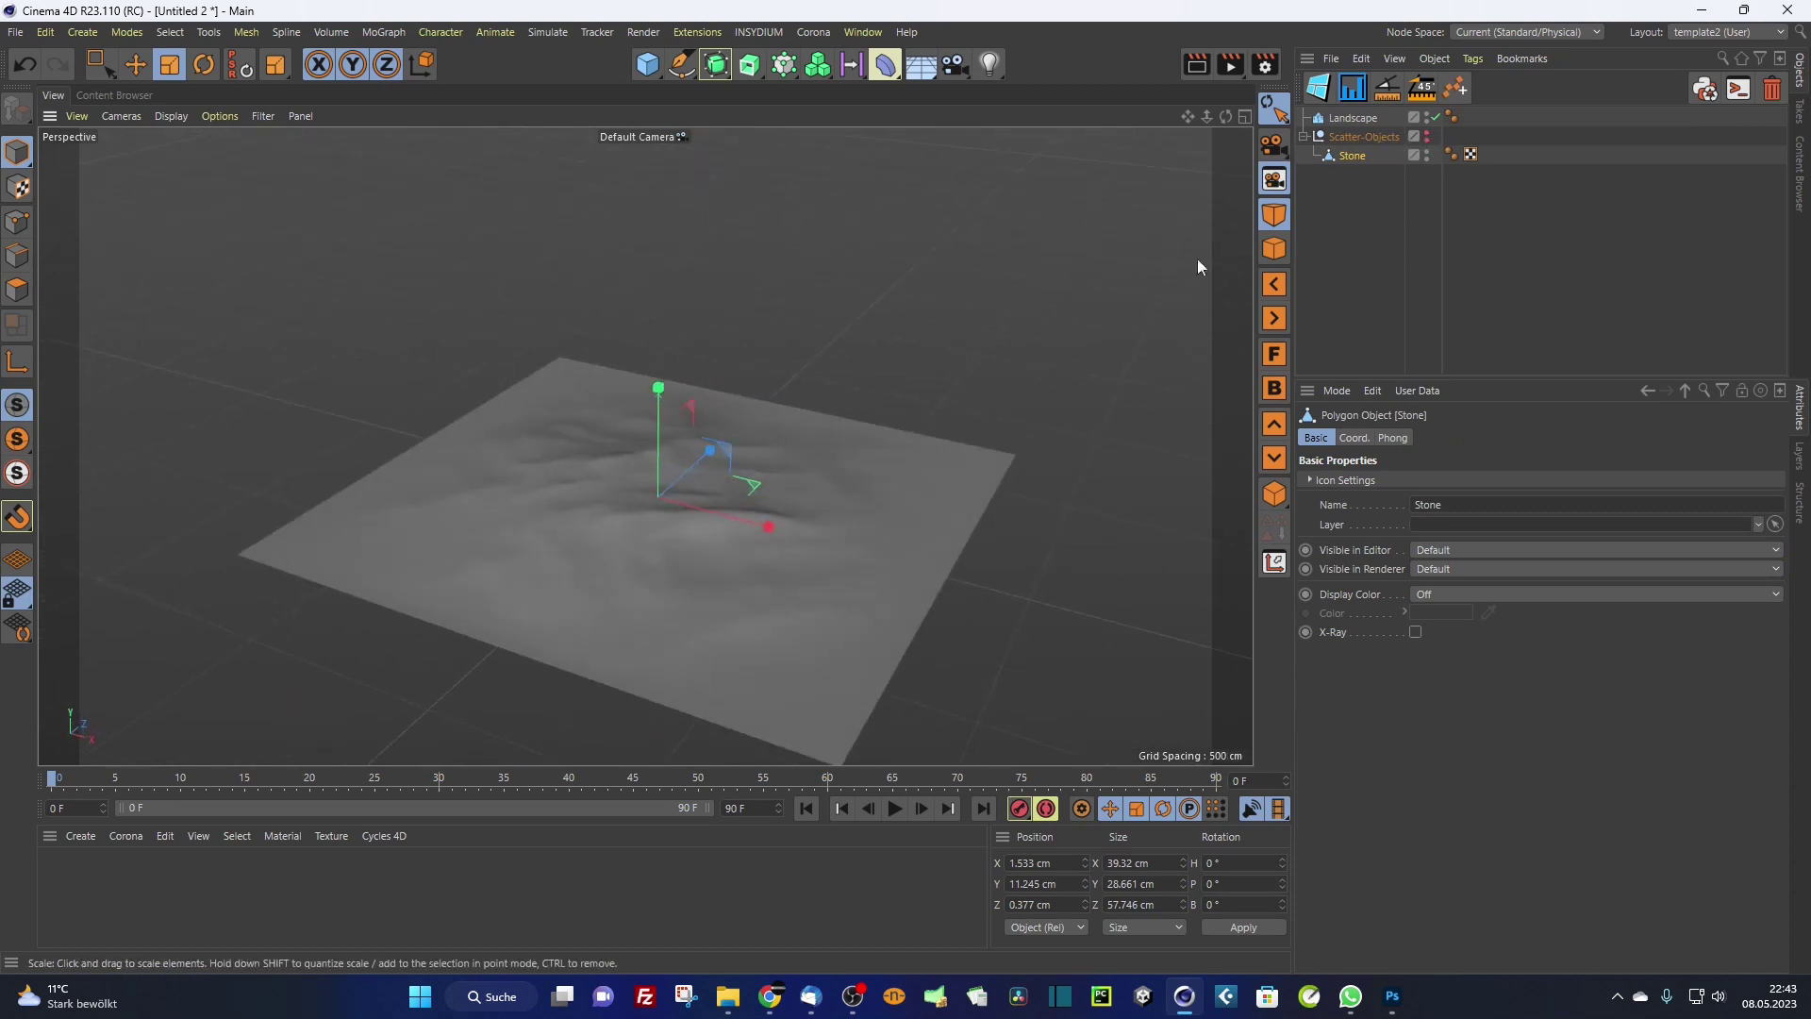
{"action": "left_click", "coordinate": [1362, 123]}
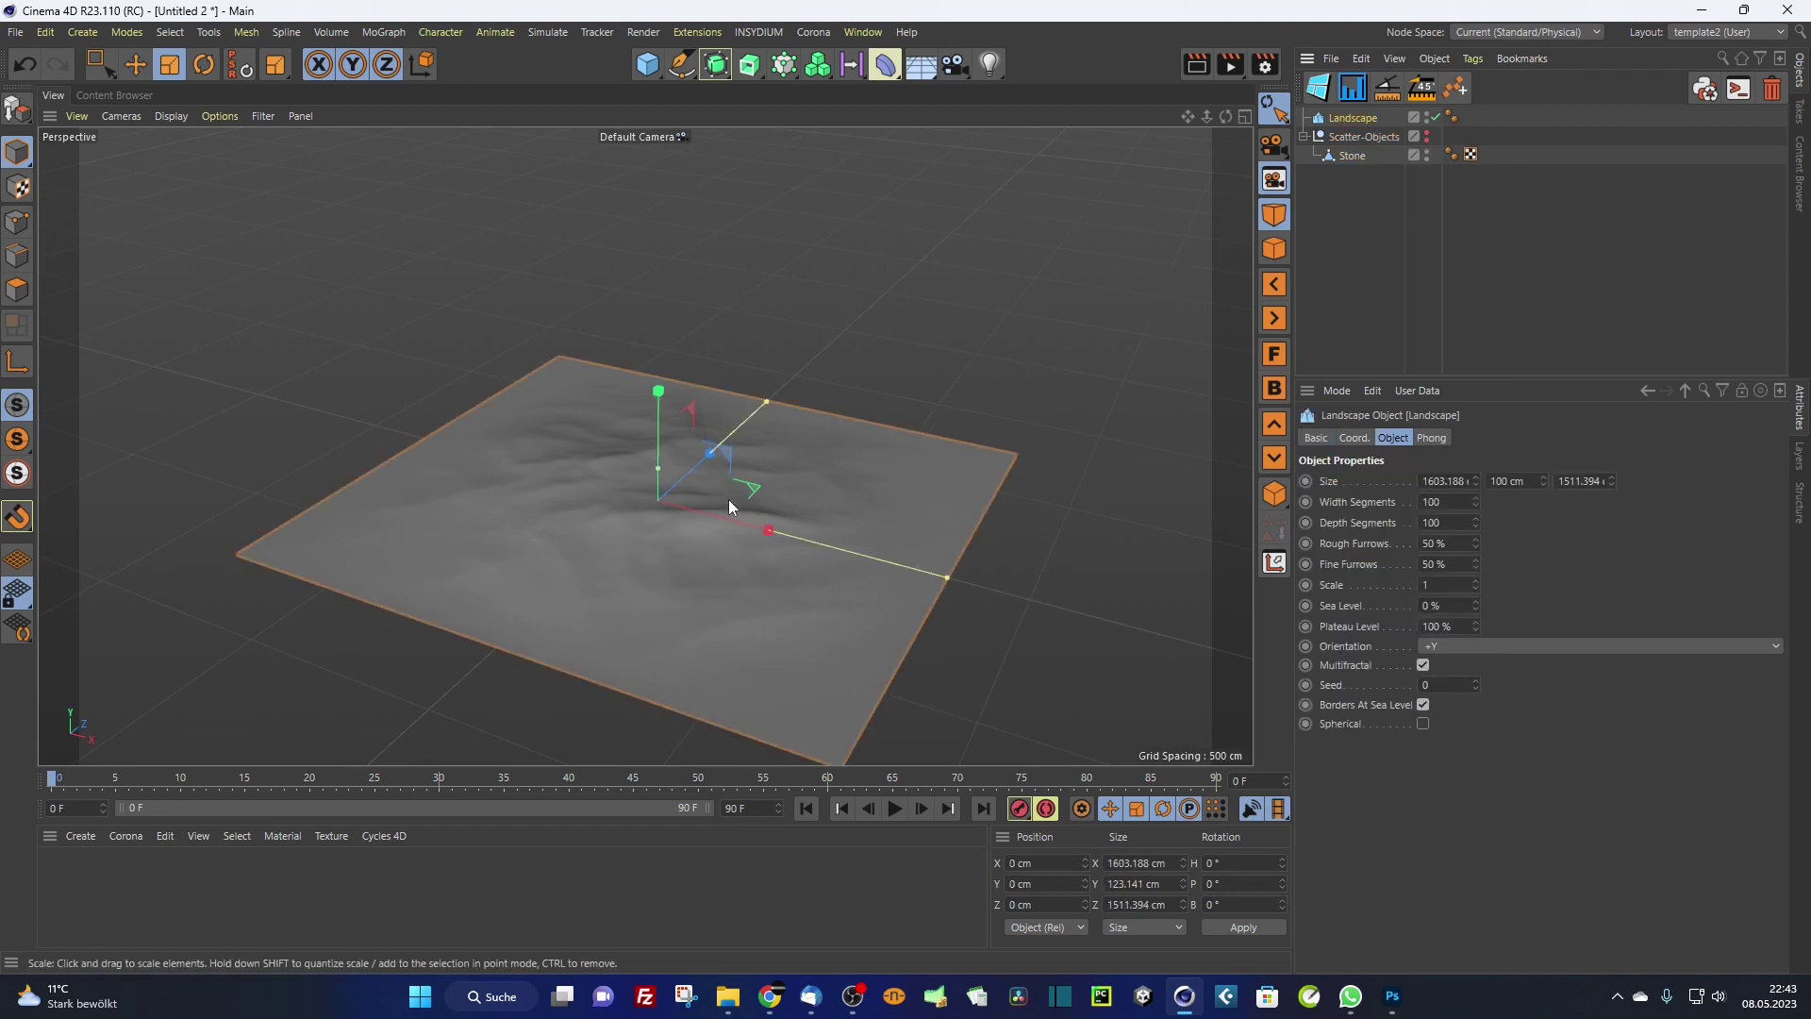
{"action": "left_click_drag", "start_coordinate": [728, 501], "coordinate": [739, 511], "text": "alt"}
{"action": "middle_click_drag", "start_coordinate": [738, 511], "coordinate": [772, 450], "text": "alt"}
Step: Add a Scatter-Tool for the landscape, set its Type to Multi Instances, and add Stone to its Objects list
{"action": "left_click", "coordinate": [1459, 87]}
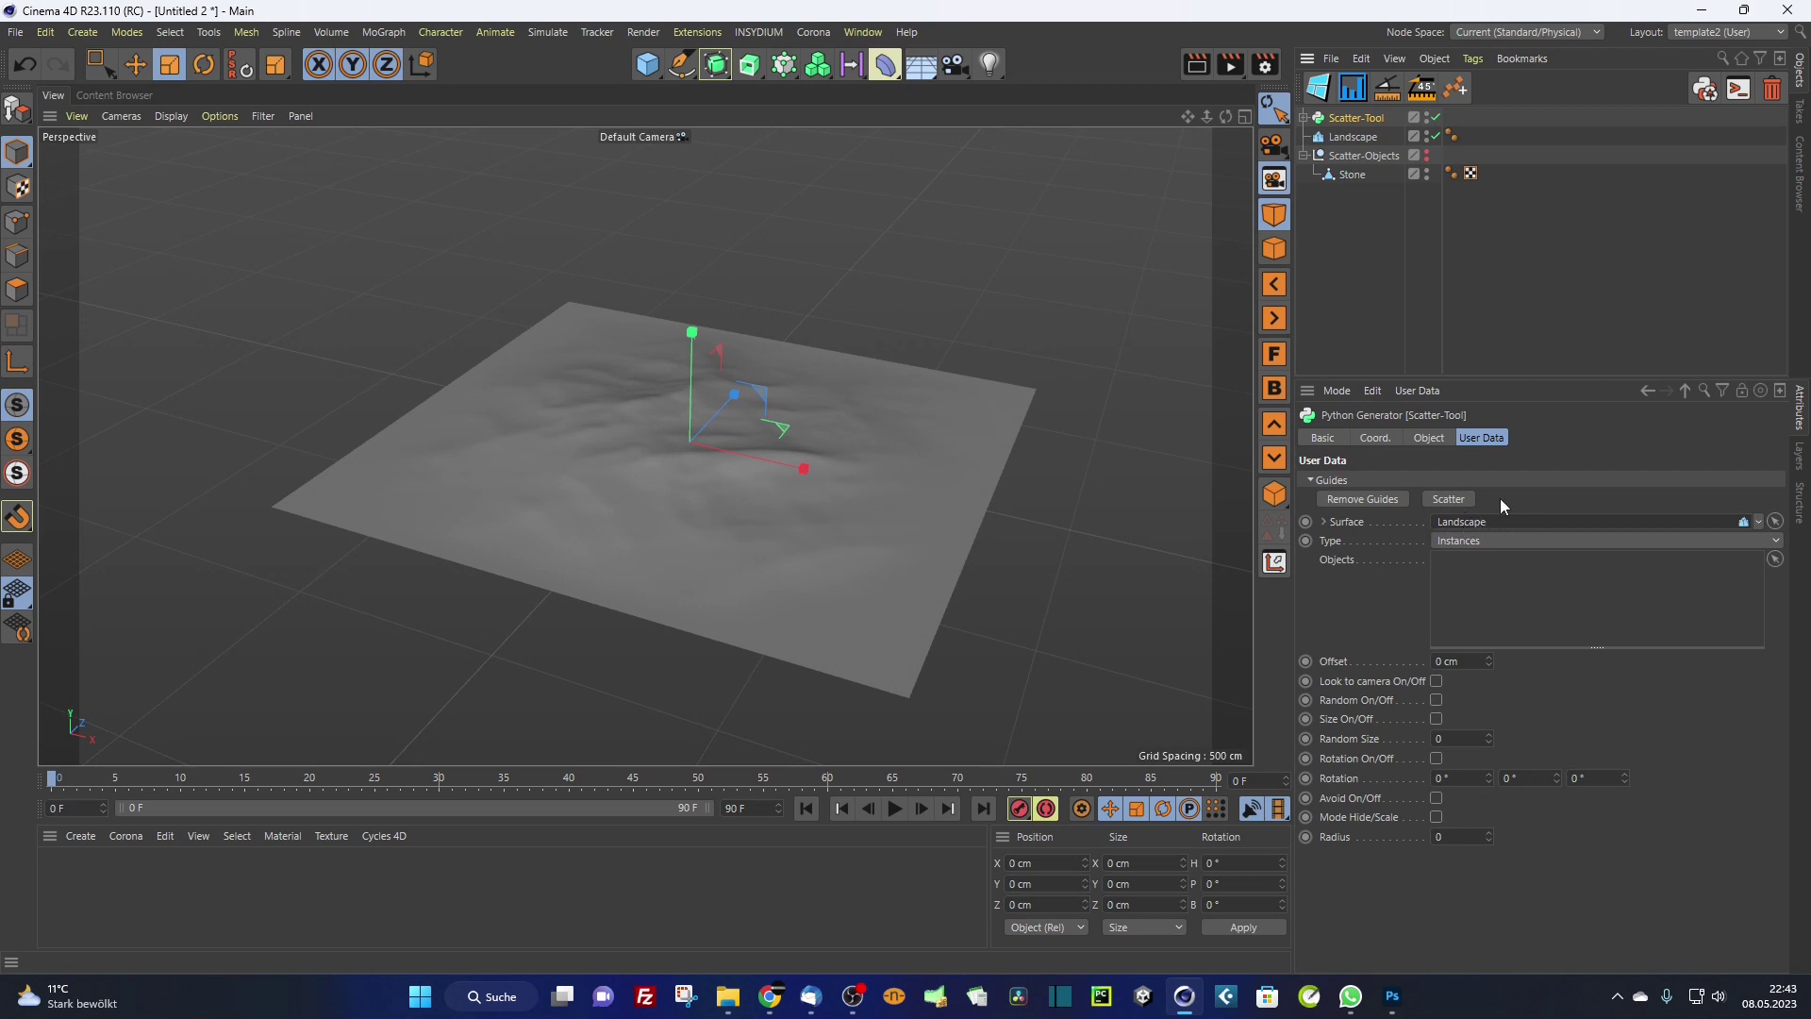
{"action": "left_click", "coordinate": [1457, 541]}
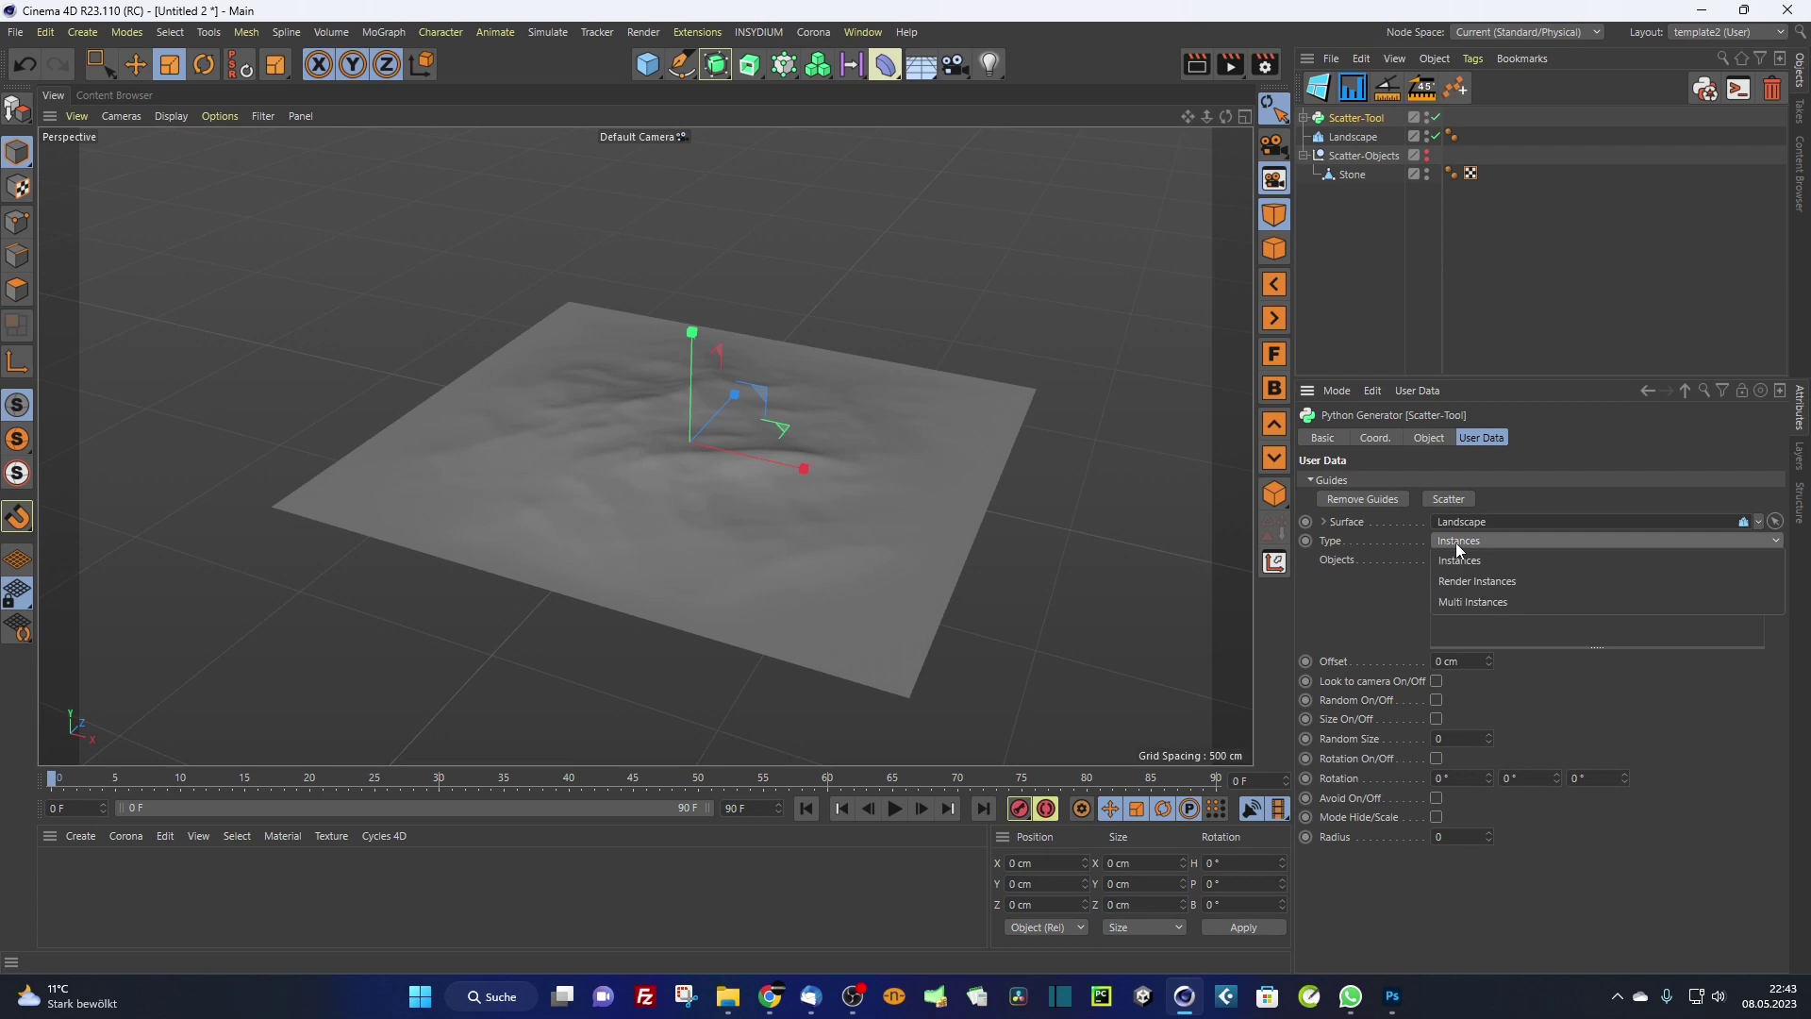
{"action": "left_click", "coordinate": [1519, 603]}
{"action": "left_click_drag", "start_coordinate": [1377, 183], "coordinate": [1477, 583]}
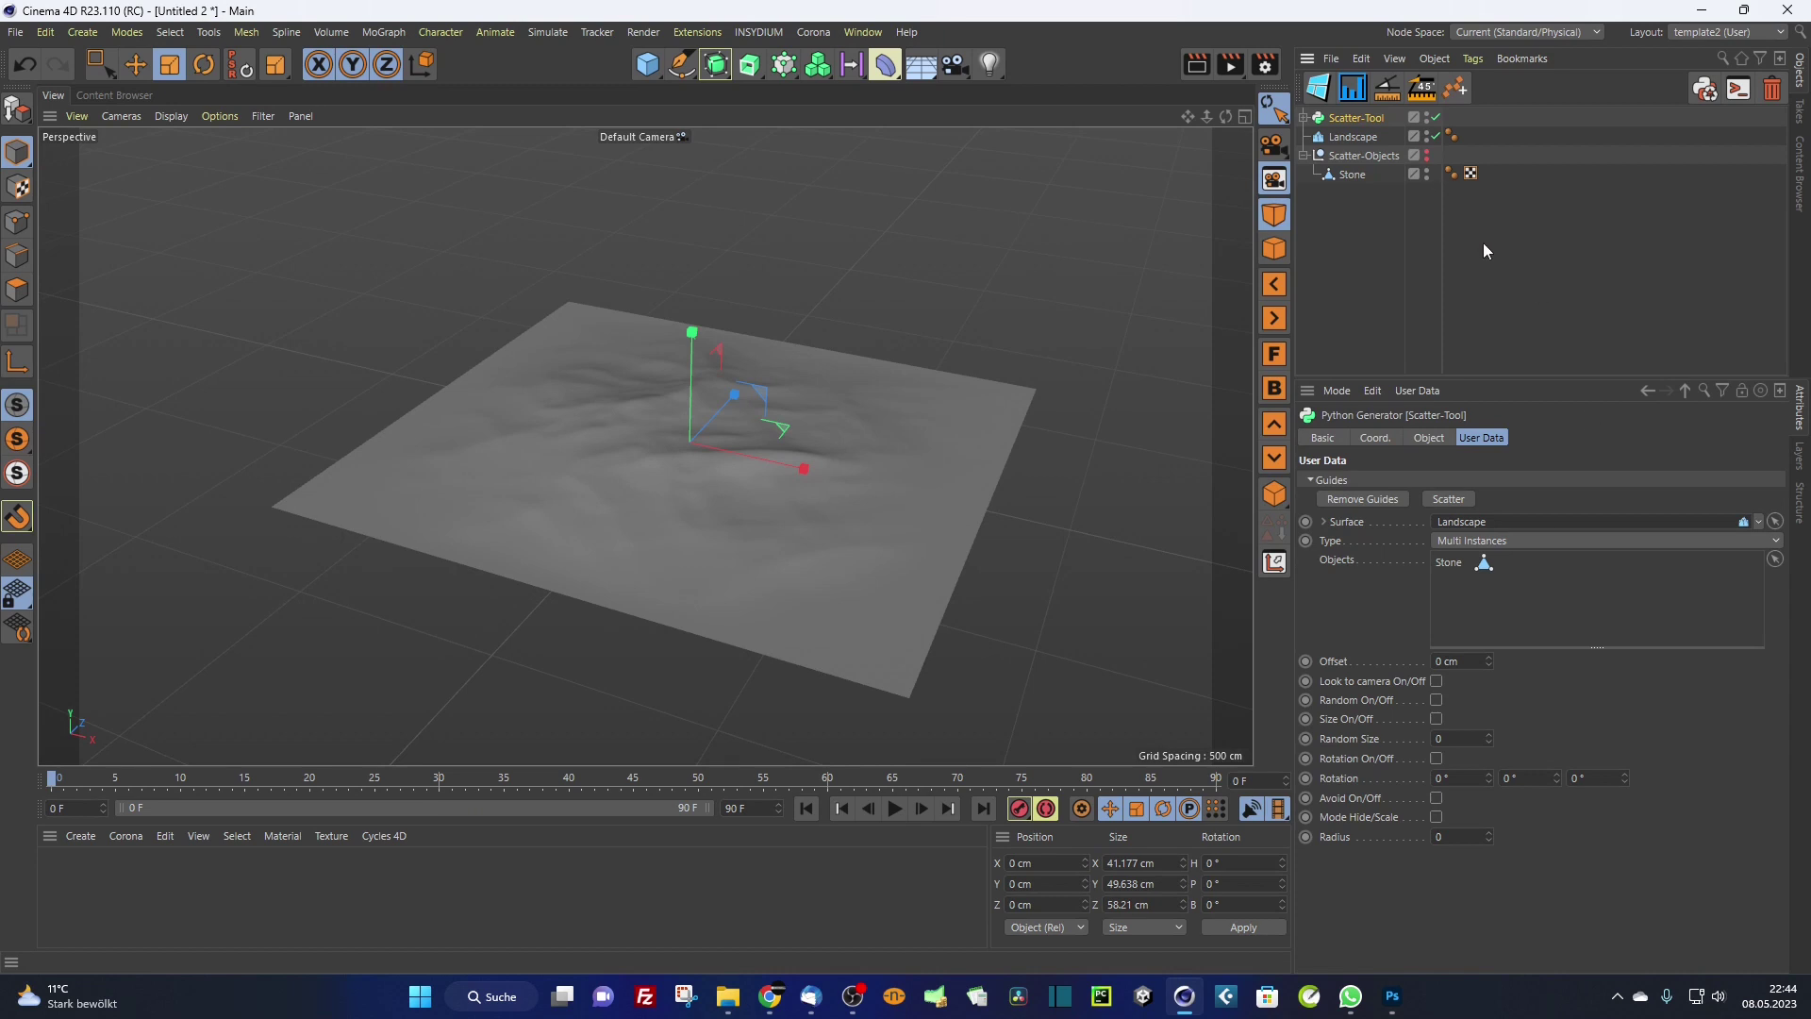
Step: Clear the existing scatter guides and brush-paint stones across the landscape
{"action": "left_click_drag", "start_coordinate": [959, 495], "coordinate": [1220, 457], "text": "alt"}
{"action": "left_click", "coordinate": [1390, 500]}
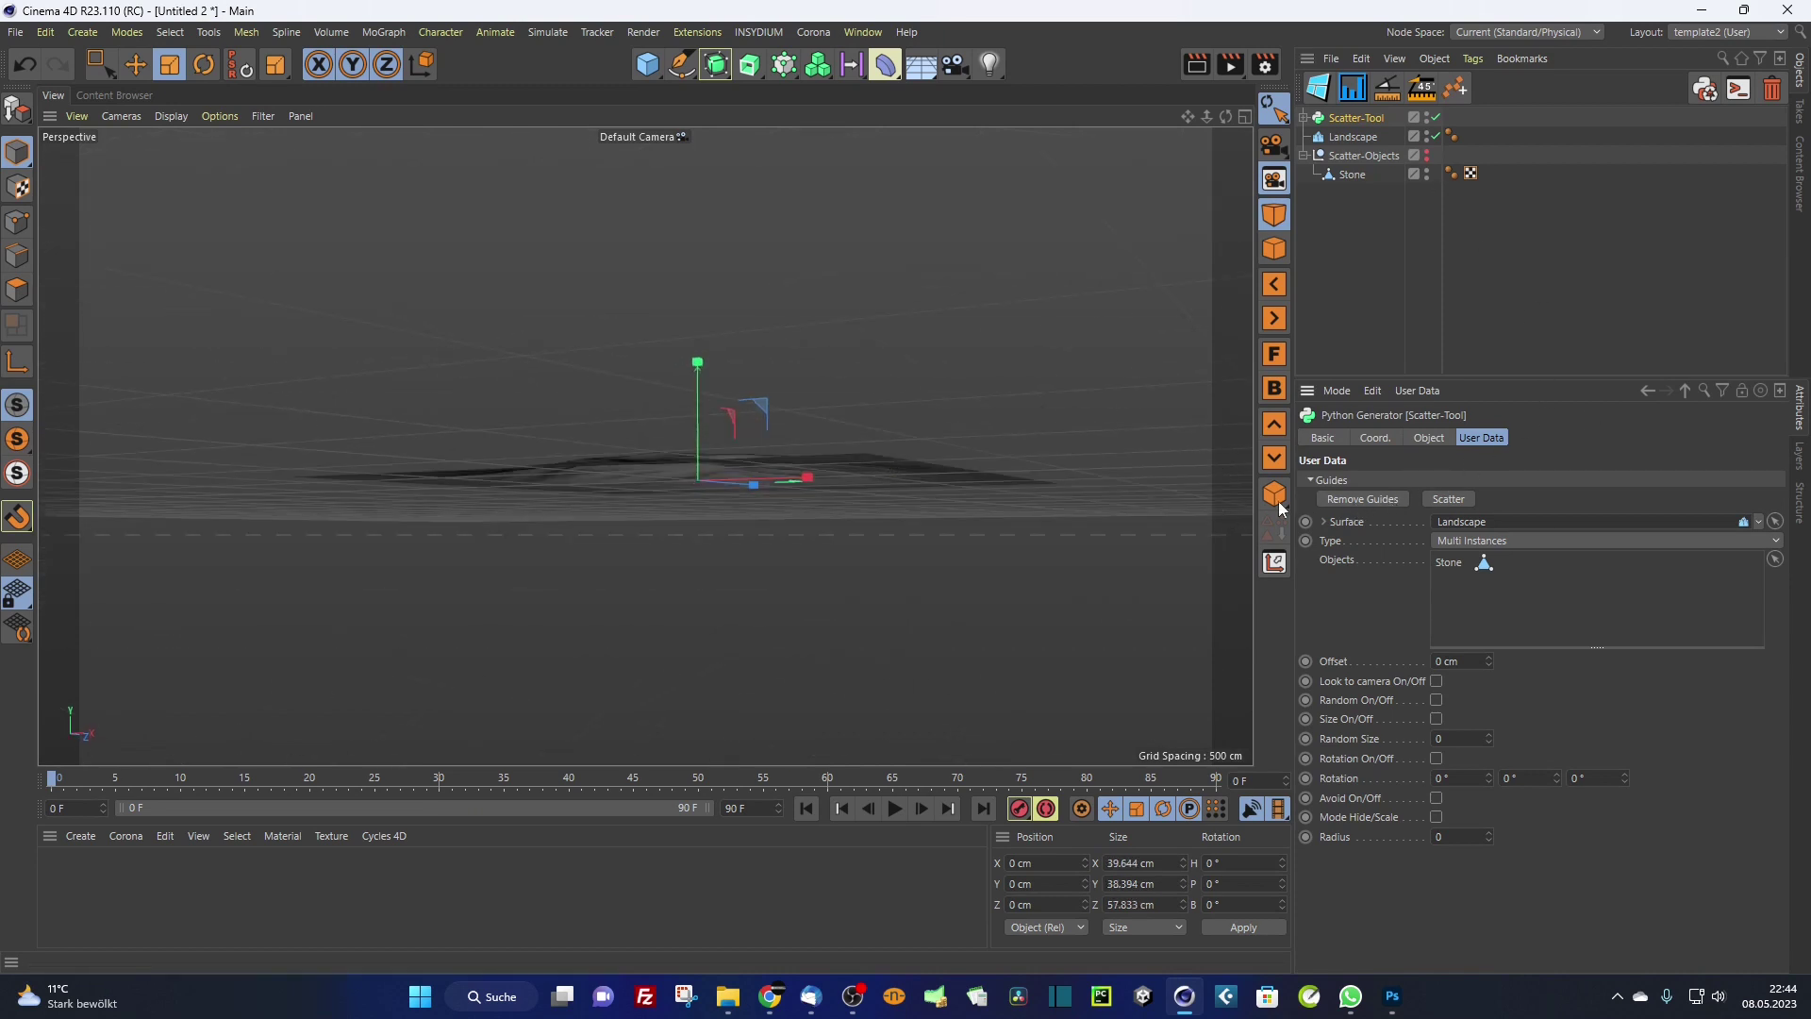
{"action": "mouse_move", "coordinate": [752, 474]}
{"action": "left_mouse_down", "text": "alt"}
{"action": "mouse_move", "coordinate": [756, 509]}
{"action": "mouse_move", "coordinate": [768, 413]}
{"action": "mouse_move", "coordinate": [752, 465]}
{"action": "mouse_move", "coordinate": [760, 443]}
{"action": "left_mouse_up", "text": "alt"}
{"action": "left_click", "coordinate": [1447, 500]}
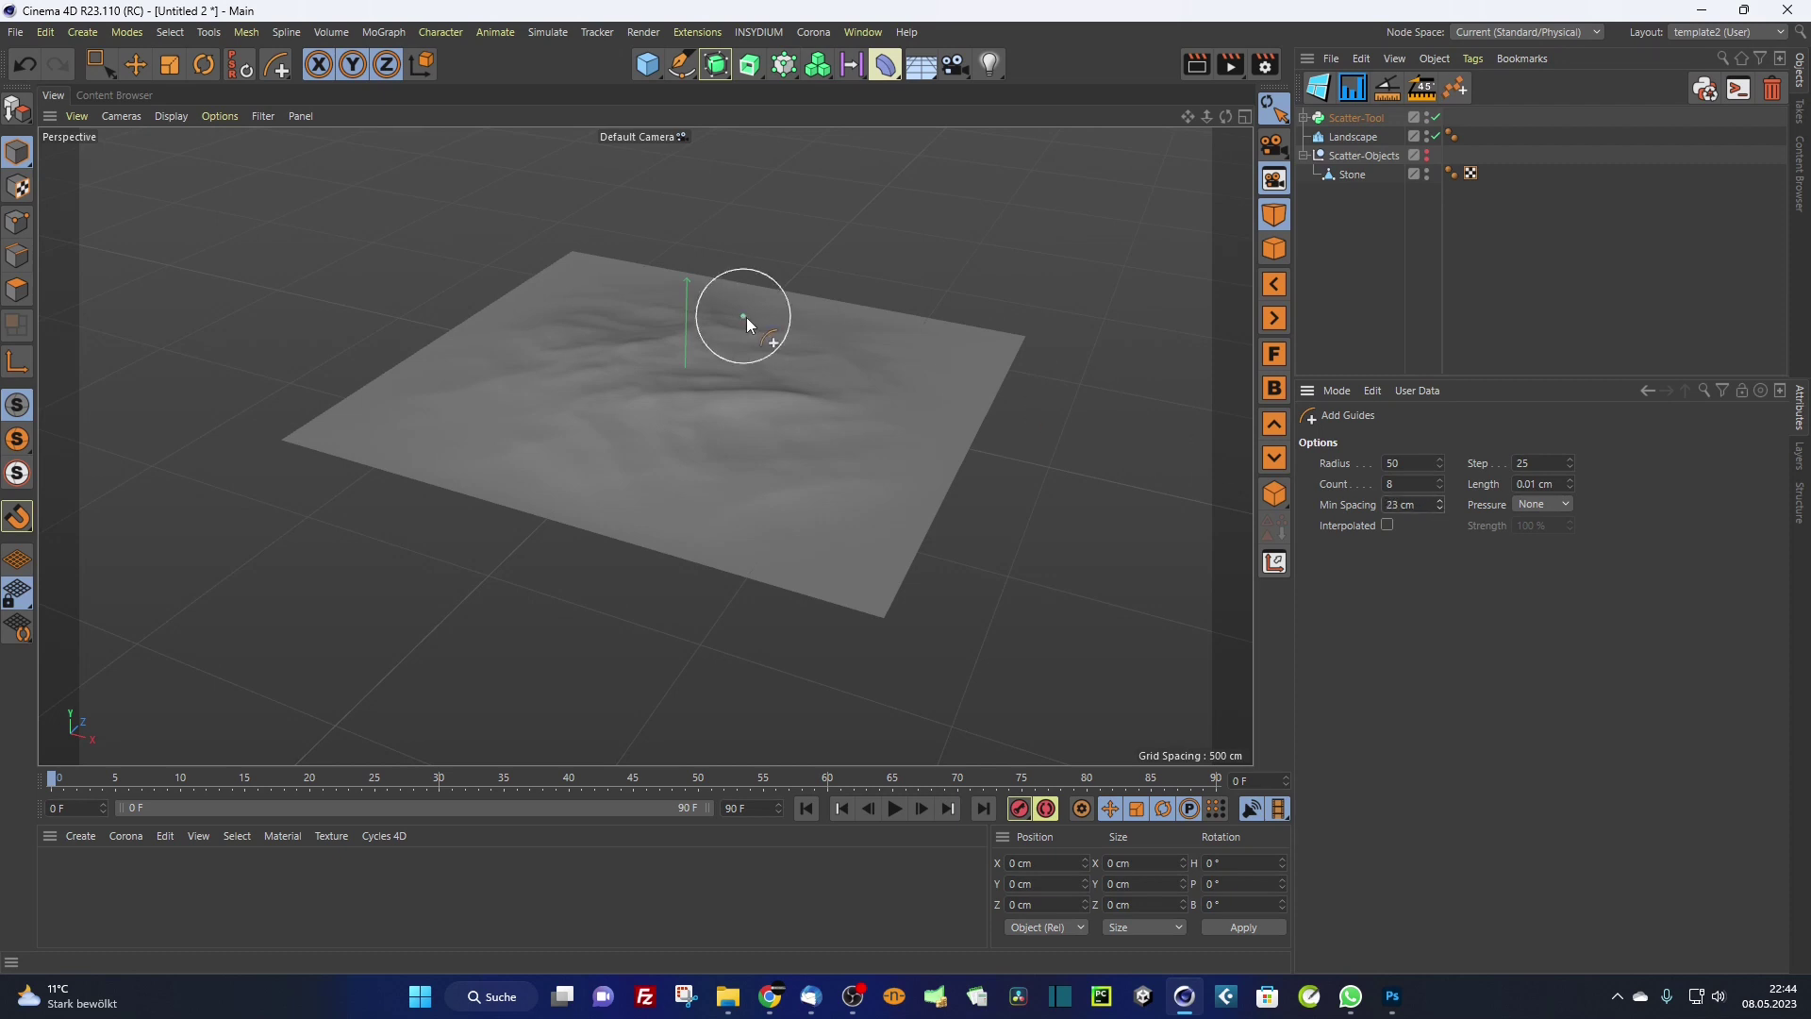
{"action": "mouse_move", "coordinate": [746, 317]}
{"action": "left_mouse_down"}
{"action": "mouse_move", "coordinate": [612, 326]}
{"action": "mouse_move", "coordinate": [639, 307]}
{"action": "mouse_move", "coordinate": [782, 324]}
{"action": "mouse_move", "coordinate": [897, 366]}
{"action": "mouse_move", "coordinate": [989, 373]}
{"action": "mouse_move", "coordinate": [790, 296]}
{"action": "mouse_move", "coordinate": [488, 362]}
{"action": "mouse_move", "coordinate": [428, 414]}
{"action": "mouse_move", "coordinate": [465, 476]}
{"action": "mouse_move", "coordinate": [601, 363]}
{"action": "mouse_move", "coordinate": [758, 374]}
{"action": "mouse_move", "coordinate": [967, 494]}
{"action": "mouse_move", "coordinate": [855, 552]}
{"action": "mouse_move", "coordinate": [887, 507]}
{"action": "mouse_move", "coordinate": [822, 377]}
{"action": "mouse_move", "coordinate": [836, 471]}
{"action": "left_mouse_up"}
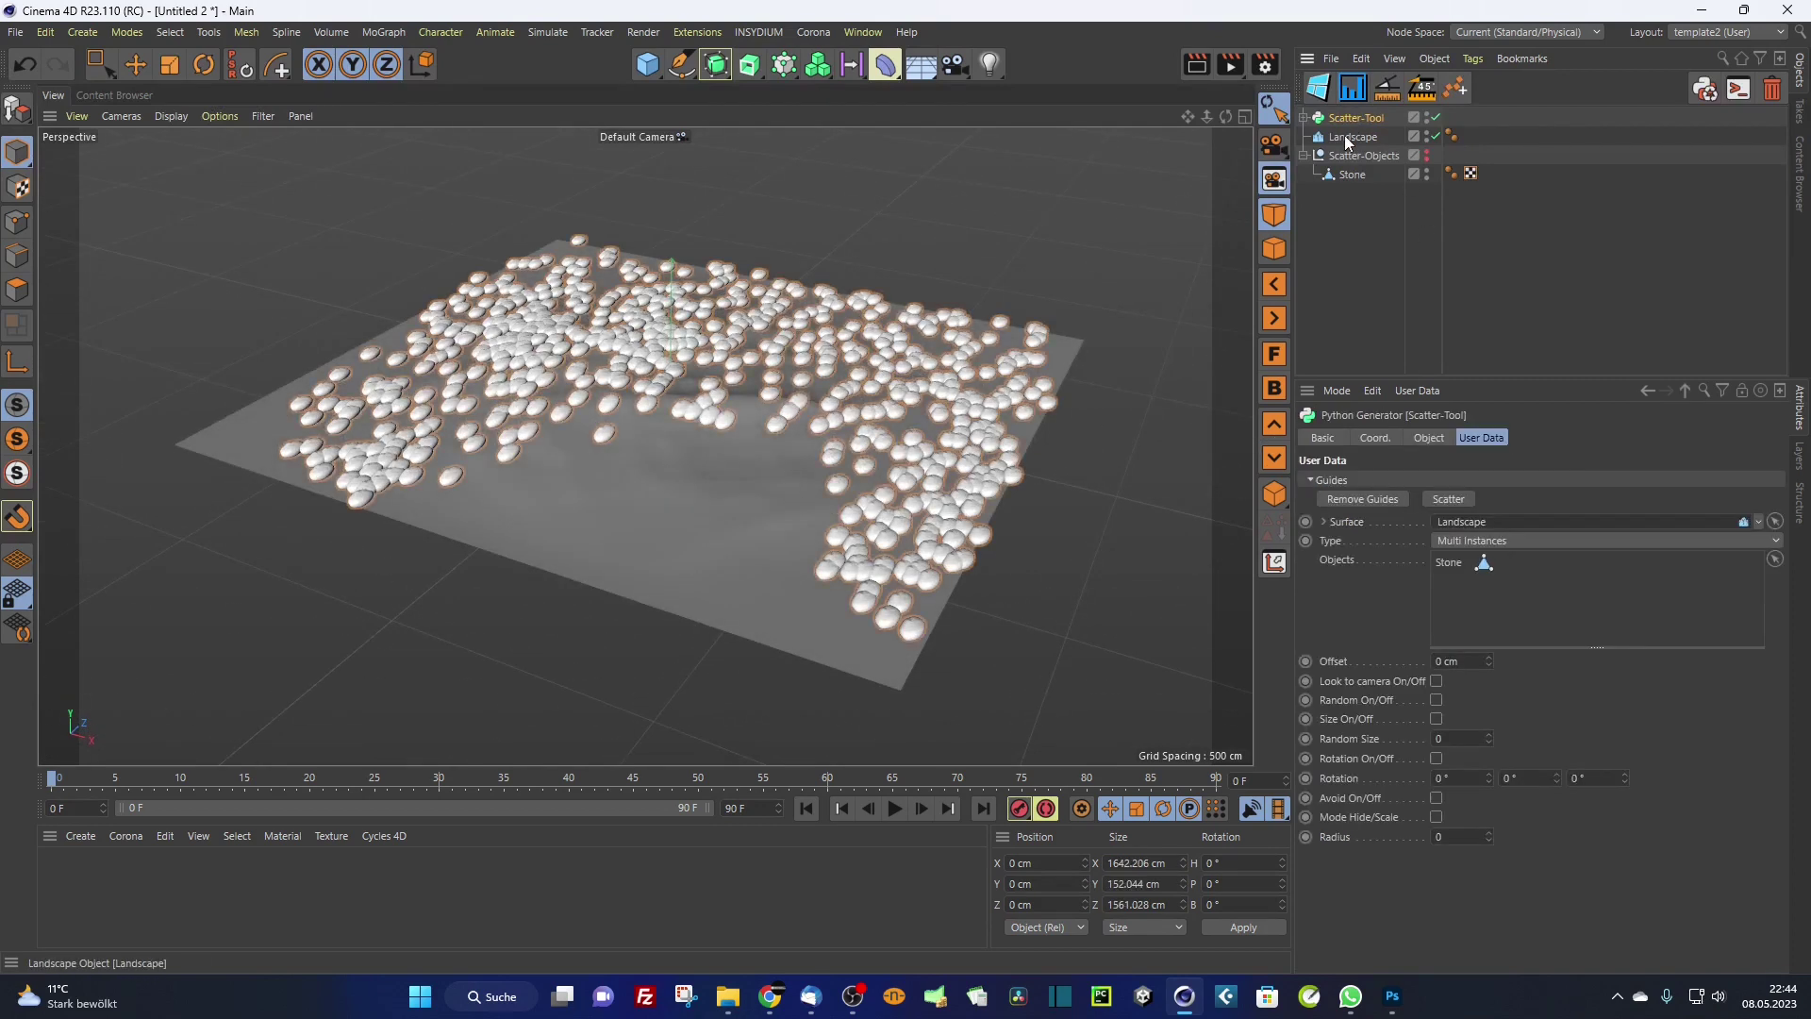
Step: Raise the stones' offset to 6 cm and stop them turning toward the camera
{"action": "left_click_drag", "start_coordinate": [1489, 660], "coordinate": [1488, 651]}
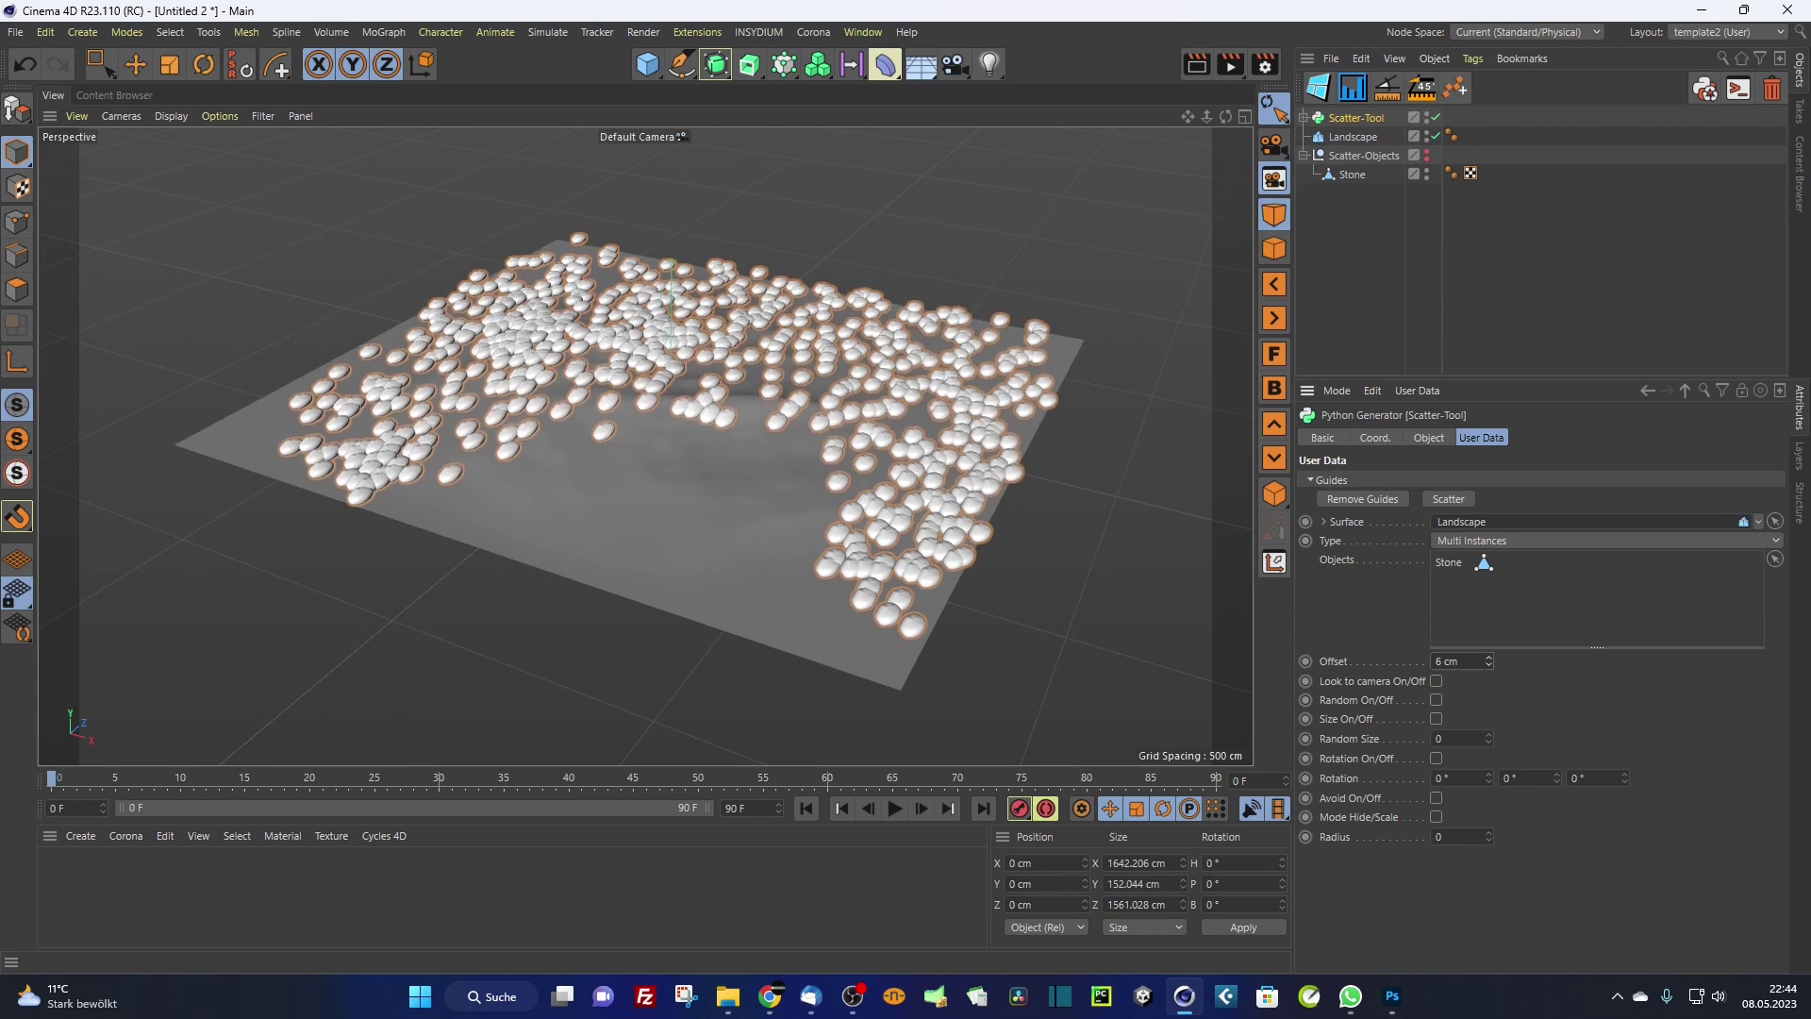
{"action": "left_click", "coordinate": [1435, 682]}
{"action": "left_click_drag", "start_coordinate": [897, 486], "coordinate": [898, 453], "text": "alt"}
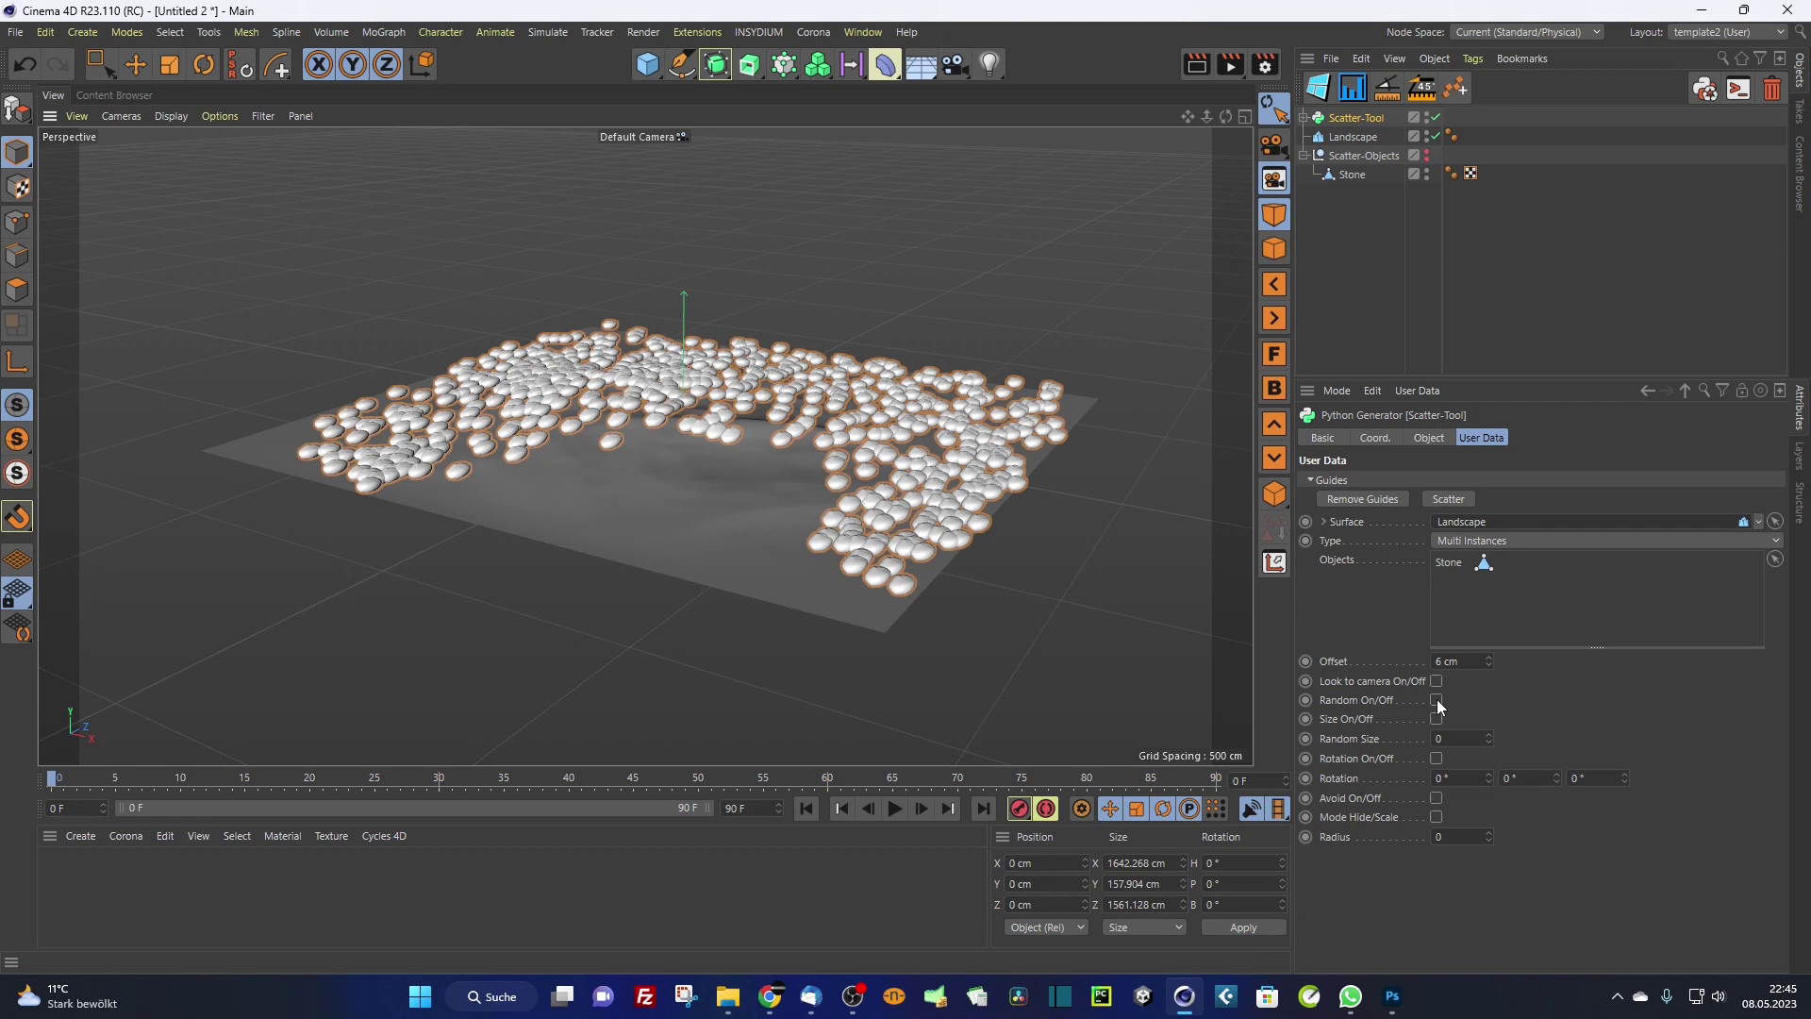
Step: Turn on randomization, adjust Random Size, and set rotation heading 547° and bank 443°
{"action": "left_click", "coordinate": [1436, 700]}
{"action": "mouse_move", "coordinate": [1488, 738]}
{"action": "left_mouse_down"}
{"action": "mouse_move", "coordinate": [1493, 695]}
{"action": "mouse_move", "coordinate": [1492, 783]}
{"action": "mouse_move", "coordinate": [1493, 716]}
{"action": "left_mouse_up"}
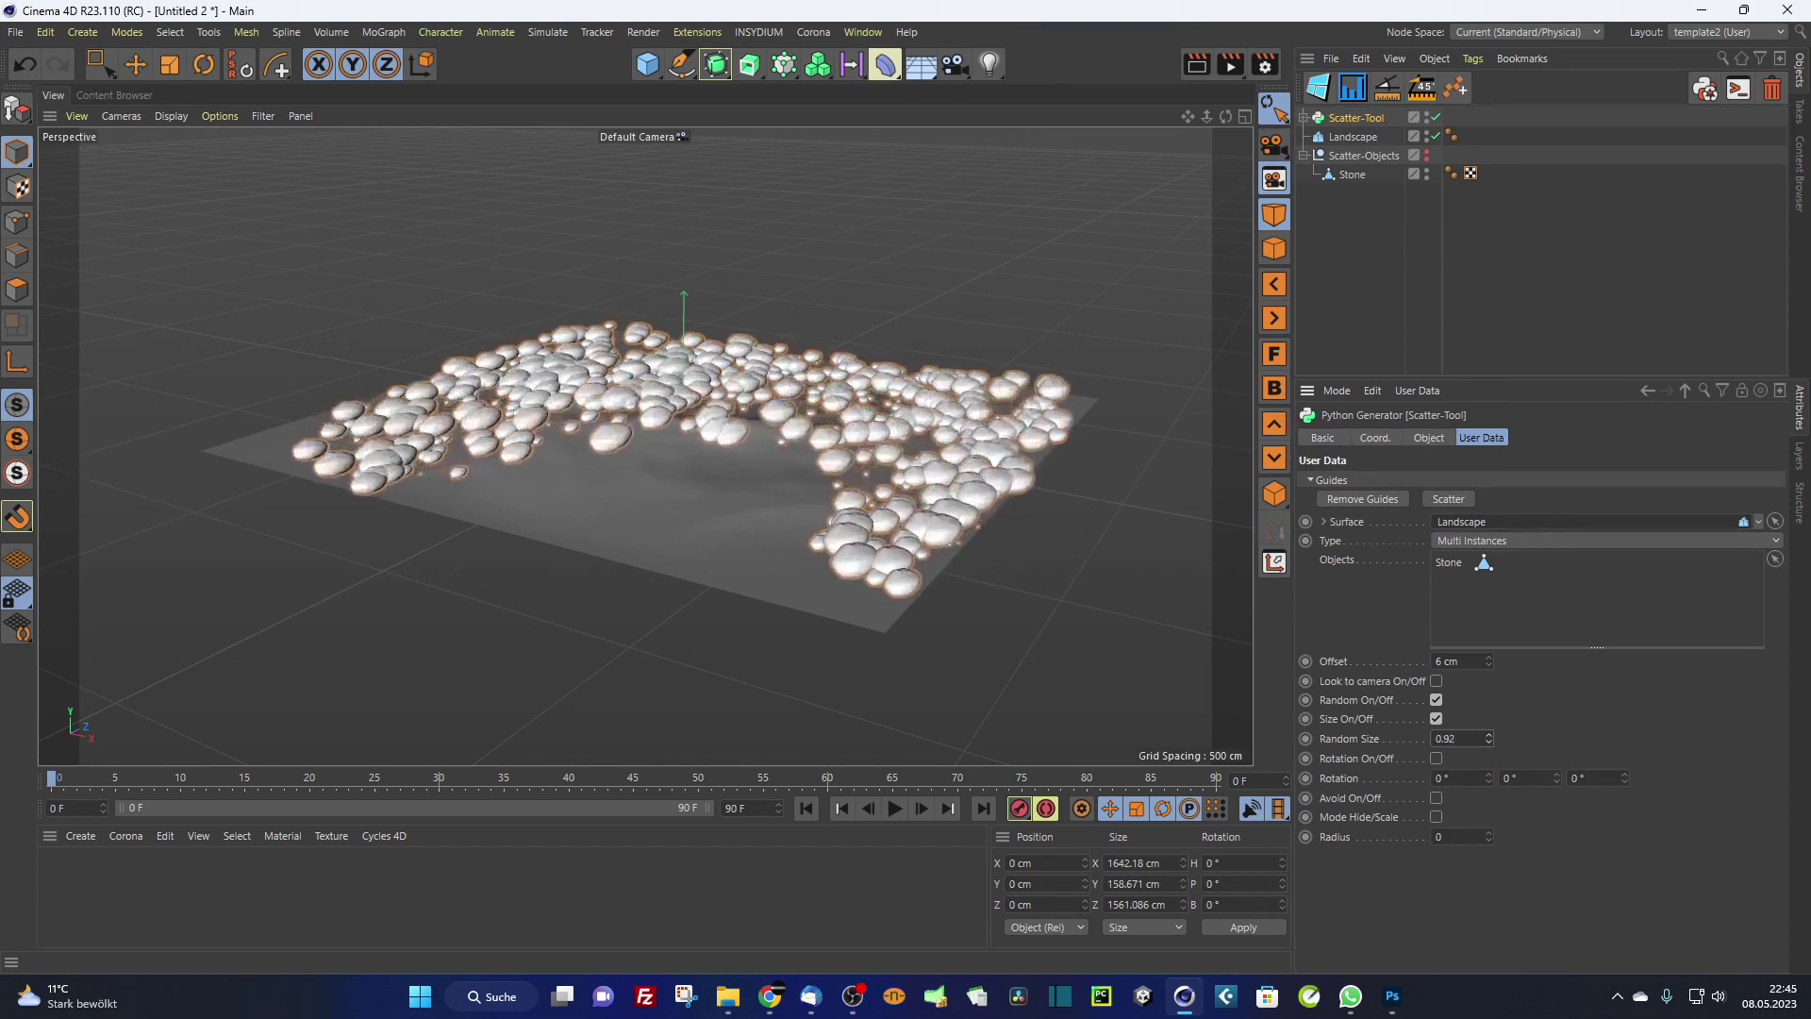
{"action": "left_click", "coordinate": [1490, 783]}
{"action": "left_click_drag", "start_coordinate": [1491, 777], "coordinate": [1625, 777]}
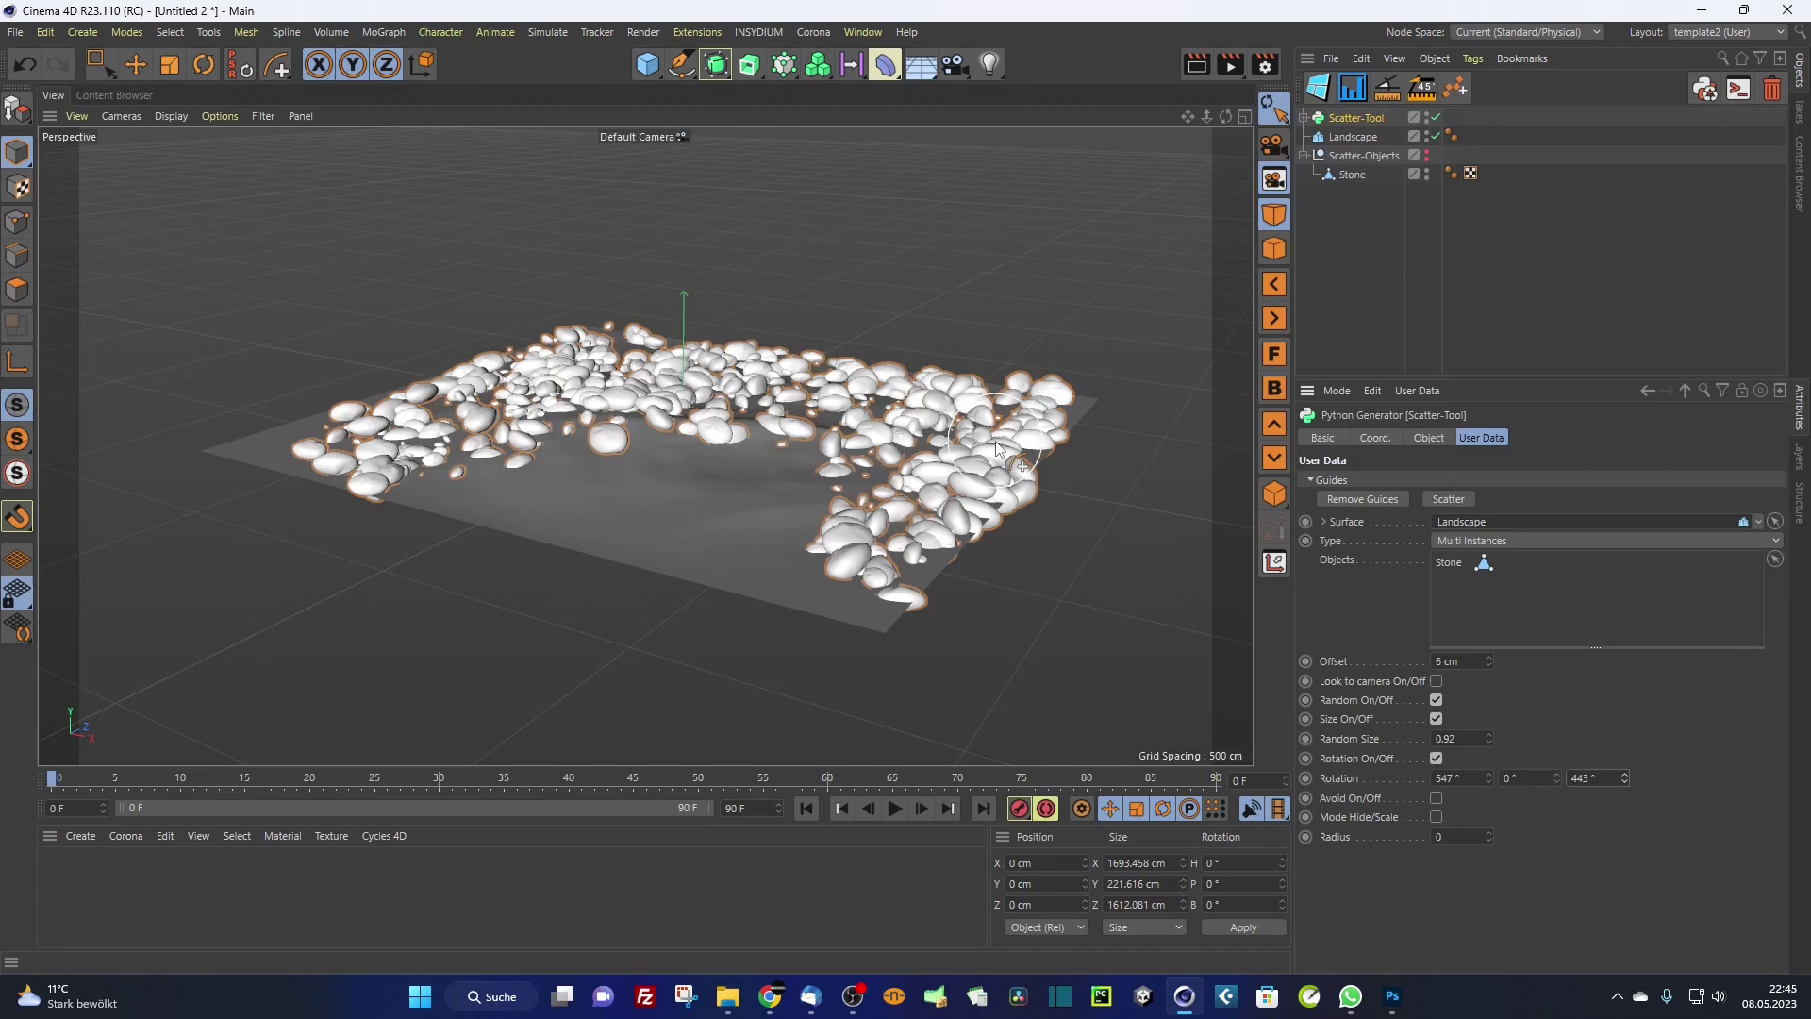
{"action": "left_click_drag", "start_coordinate": [1014, 463], "coordinate": [1019, 529], "text": "alt"}
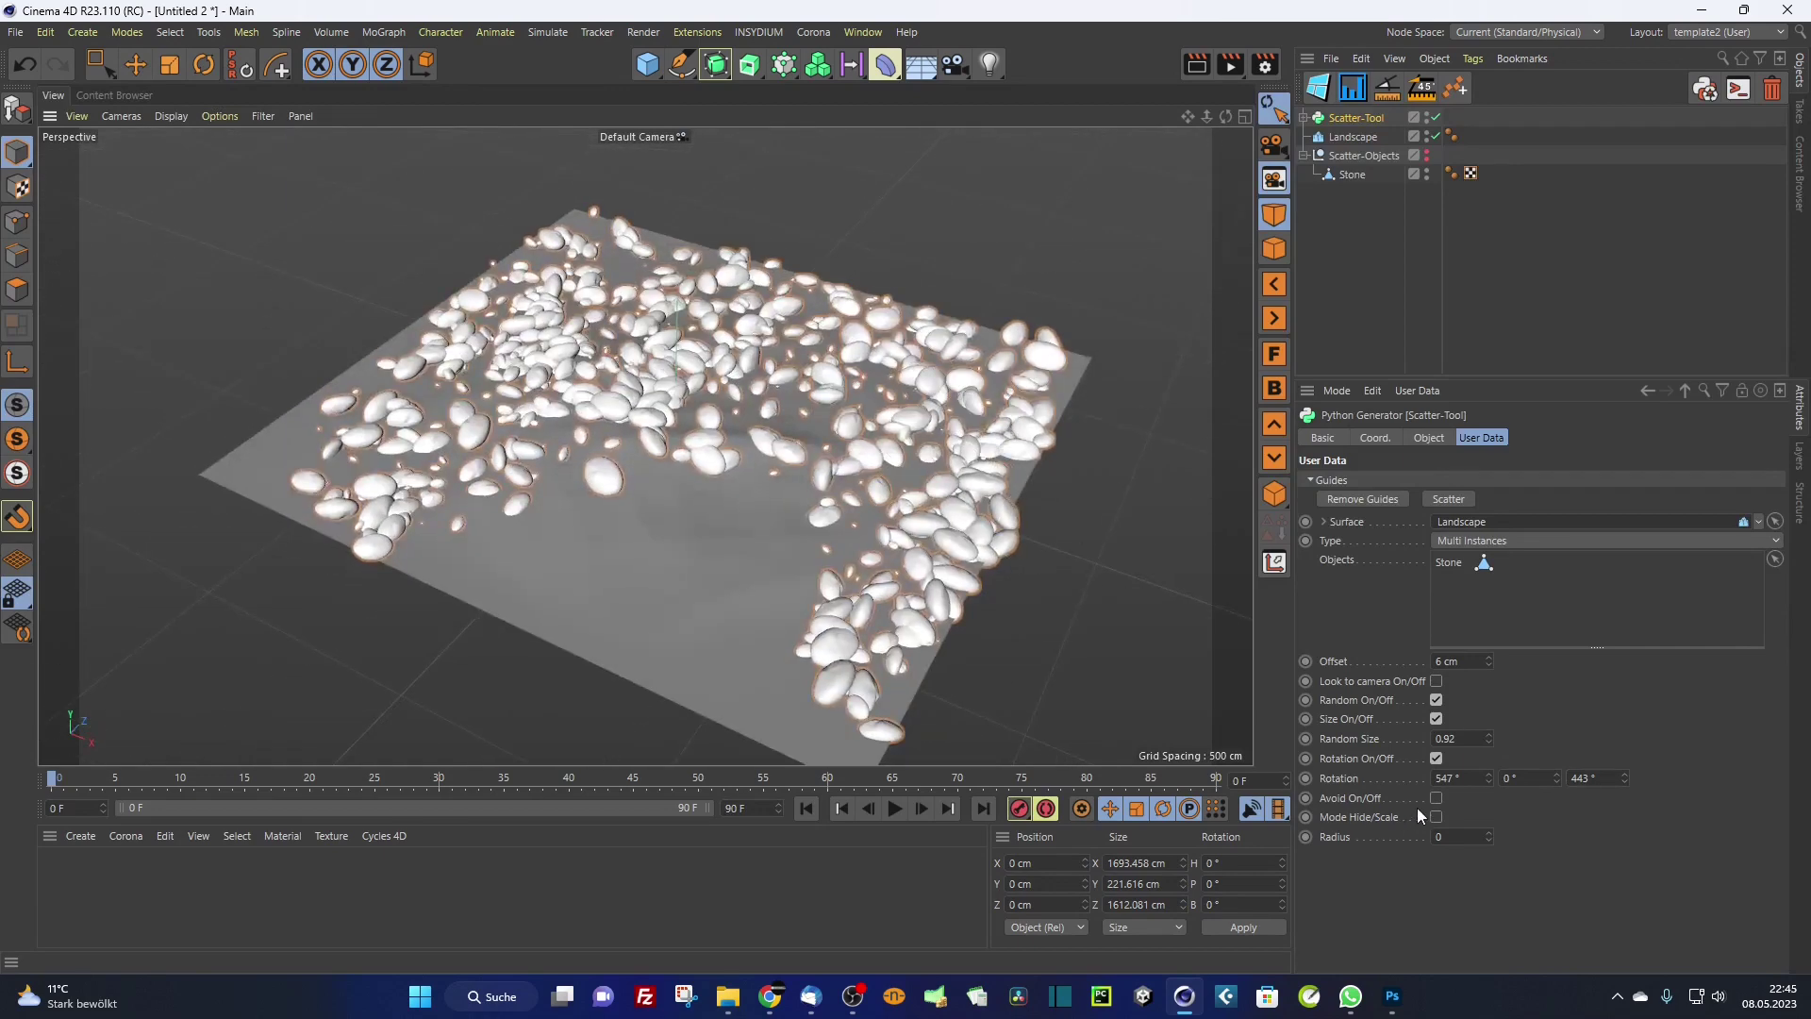
{"action": "left_click_drag", "start_coordinate": [1160, 660], "coordinate": [1123, 628], "text": "alt"}
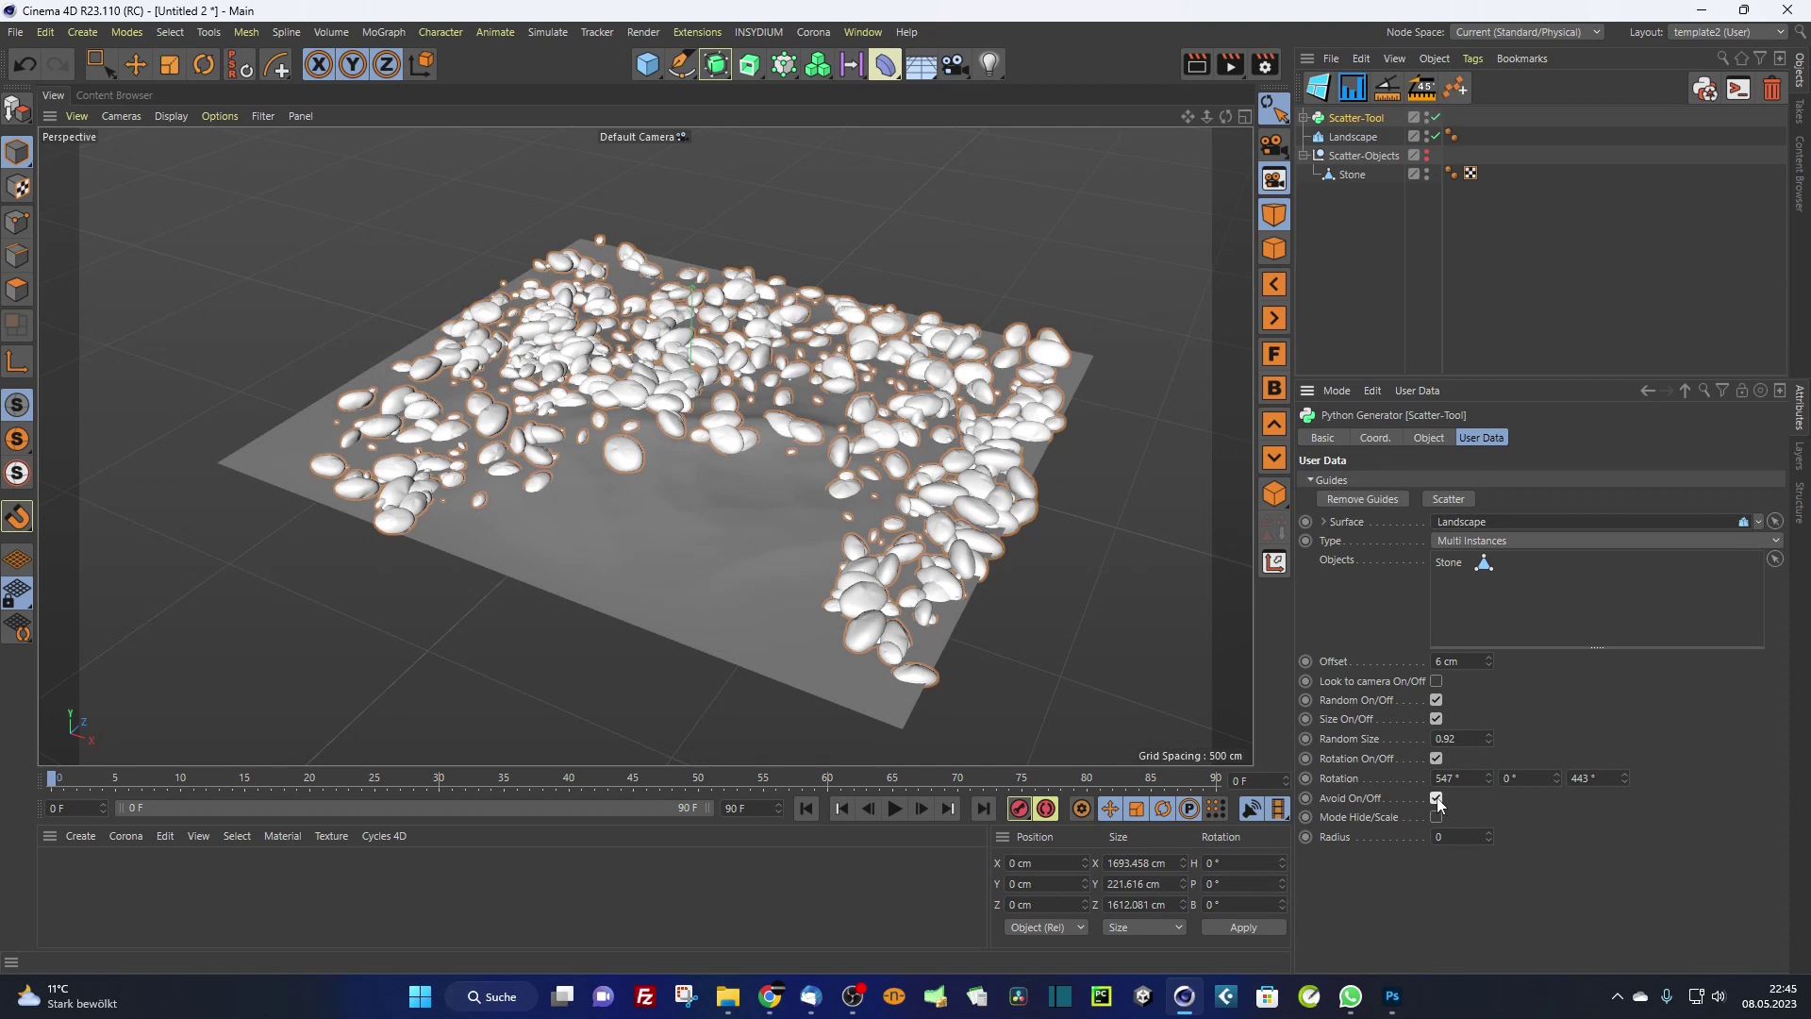
Step: Enable Avoid with Hide/Scale mode on and an avoid radius of 11
{"action": "left_click", "coordinate": [1437, 799]}
{"action": "left_click", "coordinate": [1437, 817]}
{"action": "left_click_drag", "start_coordinate": [1488, 837], "coordinate": [1489, 875]}
{"action": "type", "text": "11"}
{"action": "key", "text": "Return"}
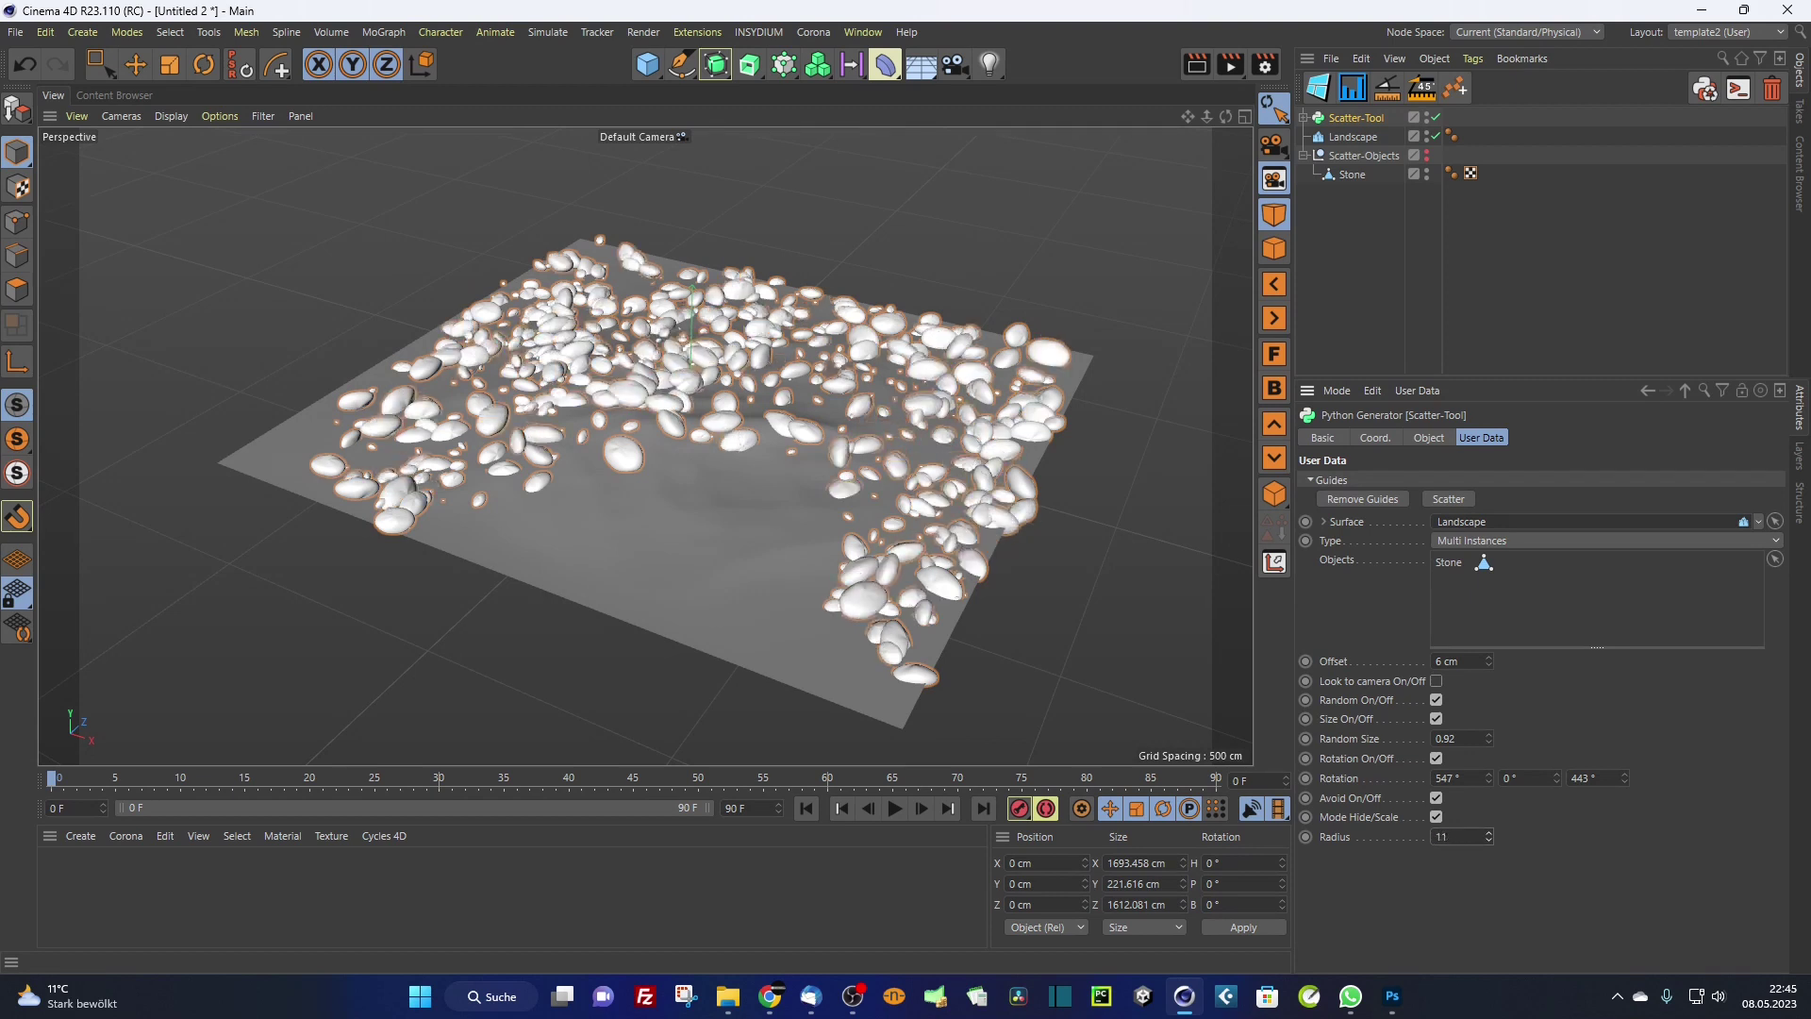
Step: Turn Hide/Scale mode back off and settle the avoid radius at 9.4
{"action": "left_click", "coordinate": [1436, 817]}
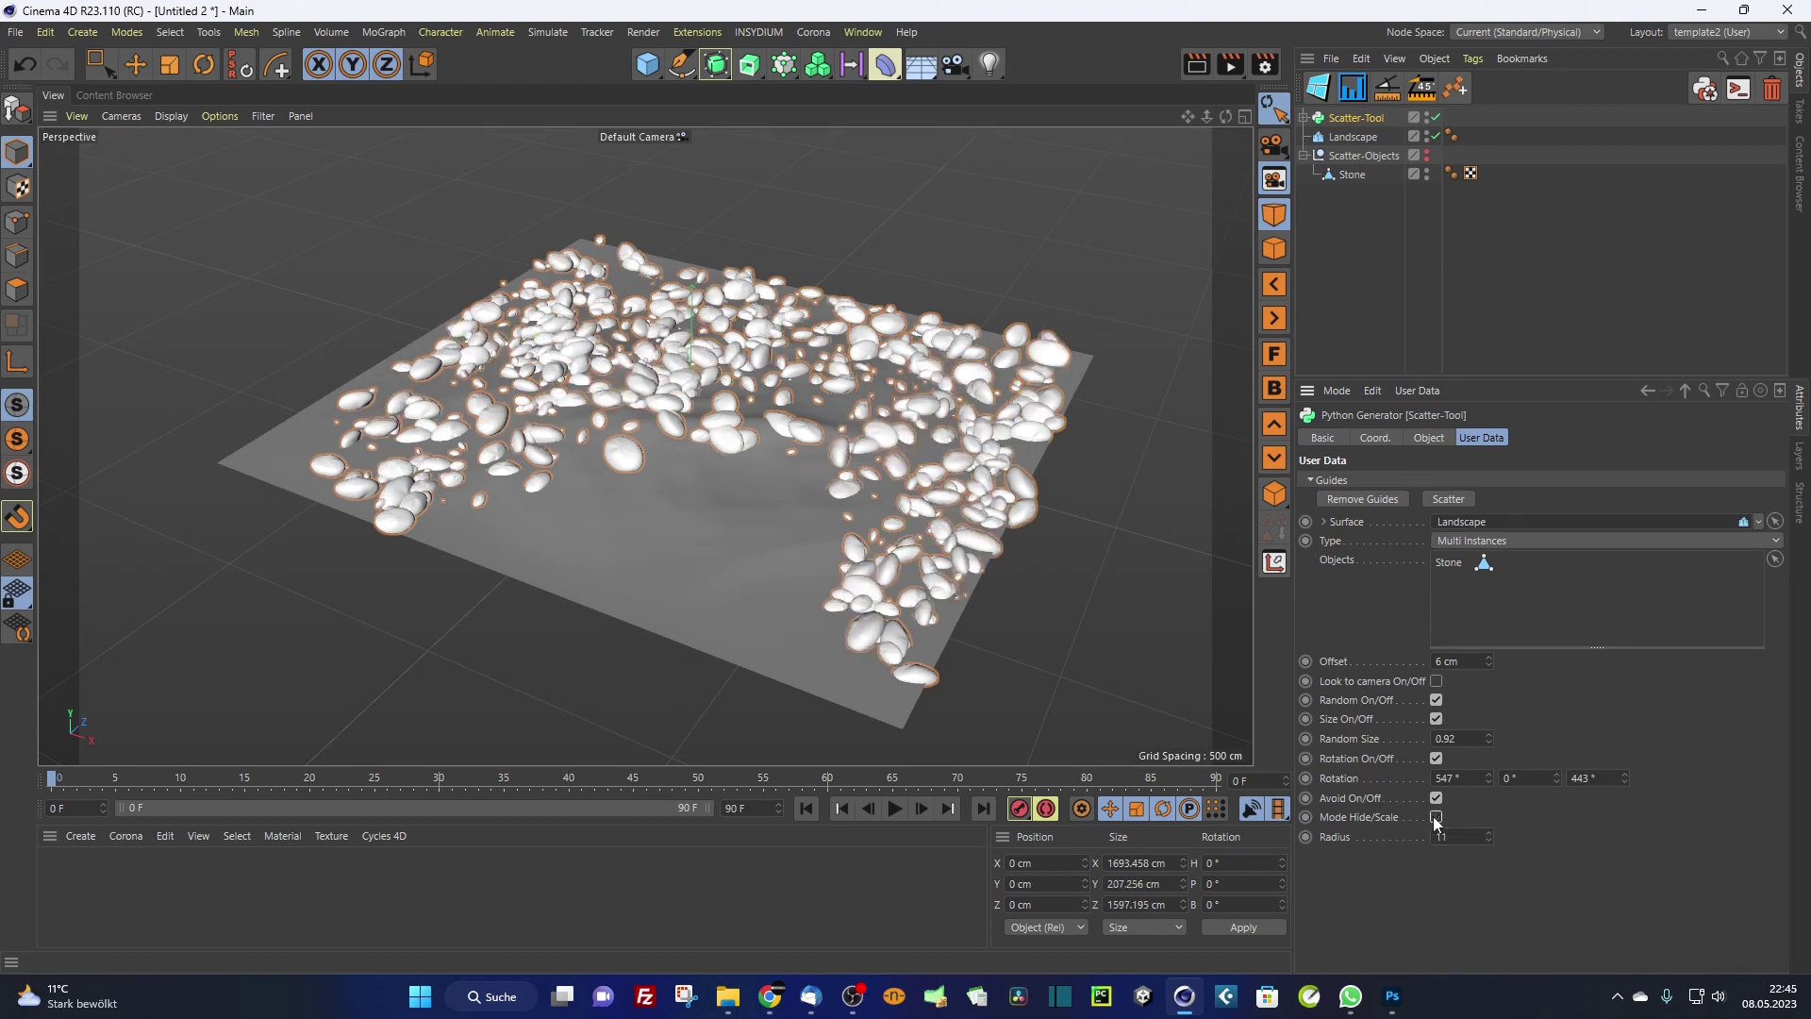
{"action": "double_click", "coordinate": [1487, 834]}
{"action": "type", "text": "5.9"}
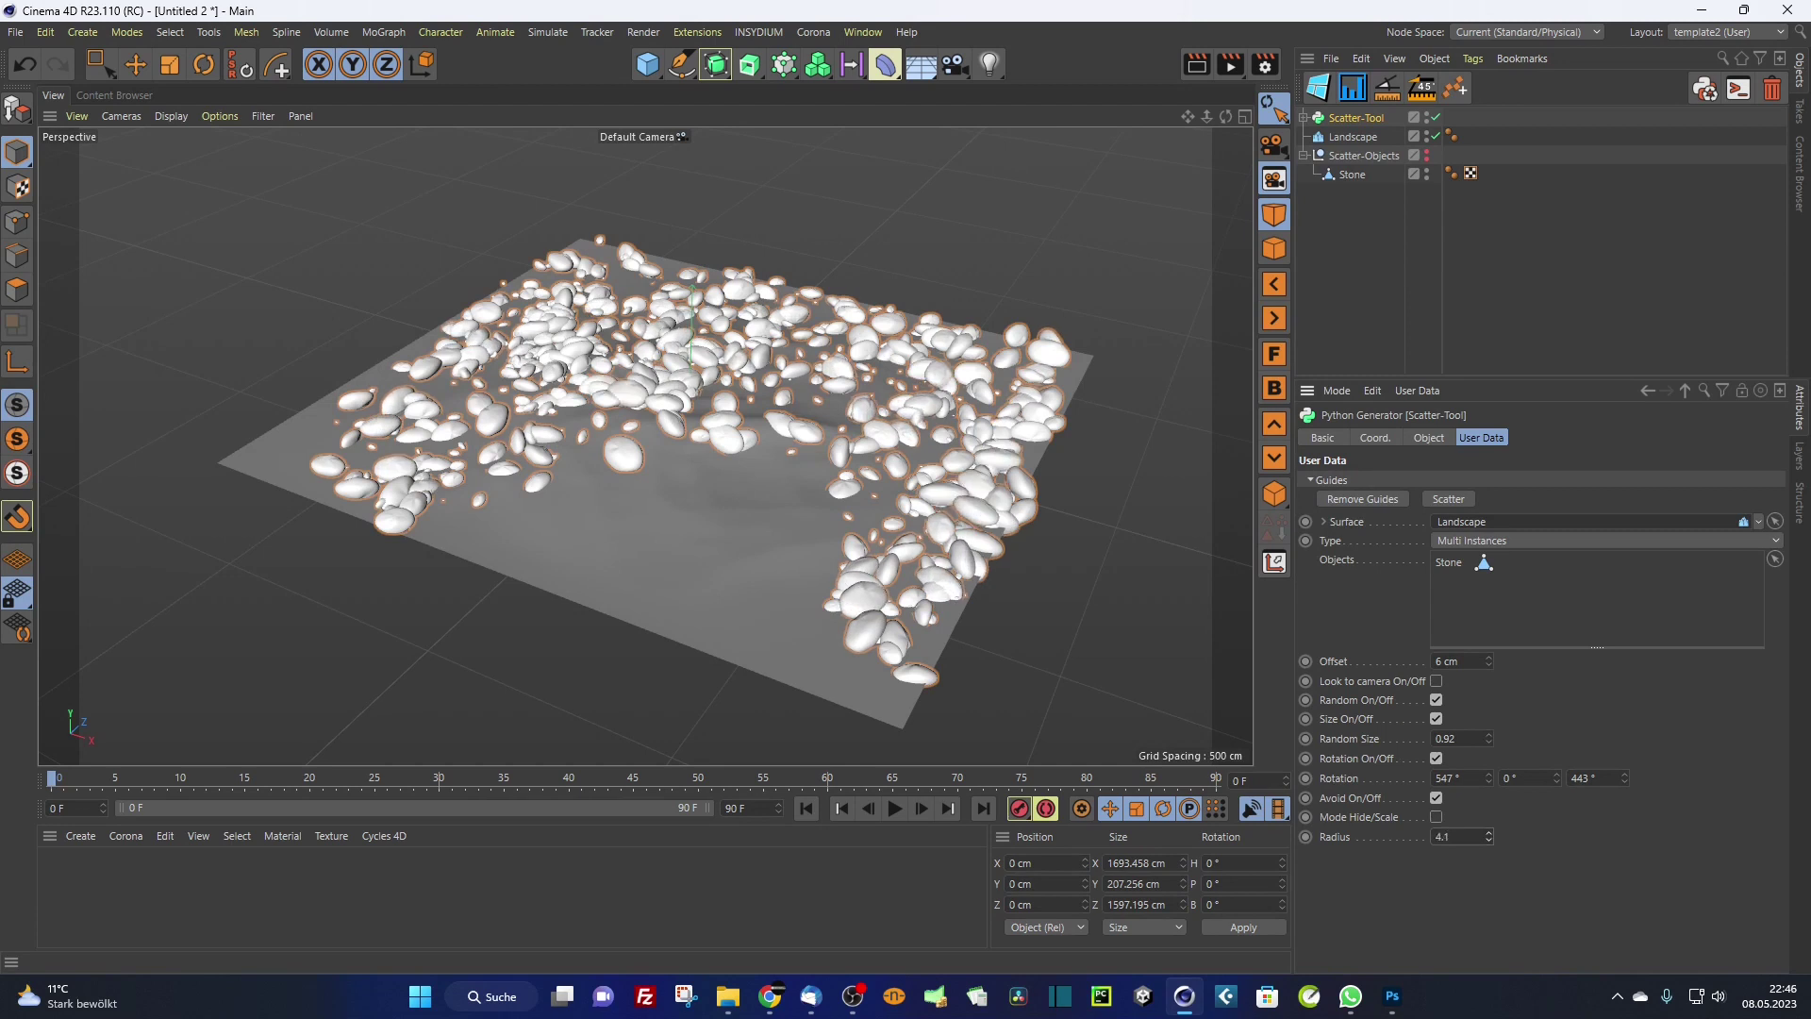
{"action": "key", "text": "Return"}
{"action": "left_click_drag", "start_coordinate": [1489, 837], "coordinate": [1489, 820]}
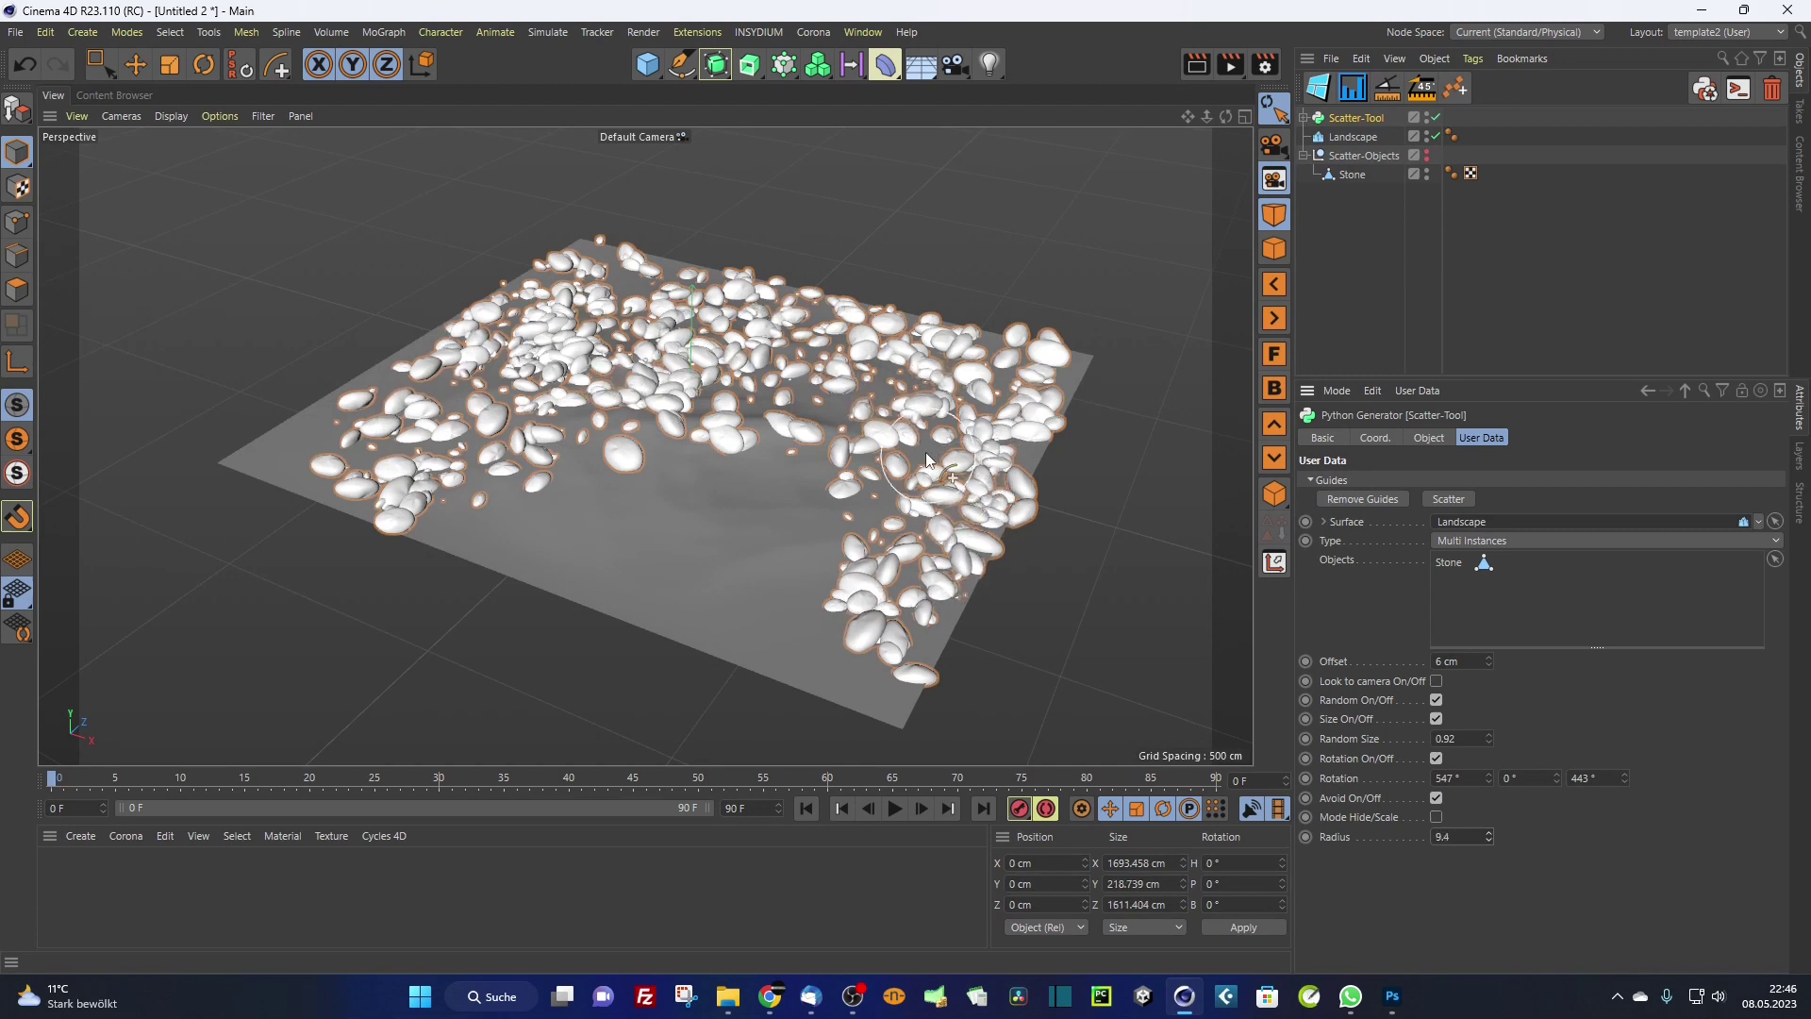
Step: Paint more stones across the left and right parts of the landscape
{"action": "left_click", "coordinate": [1445, 501]}
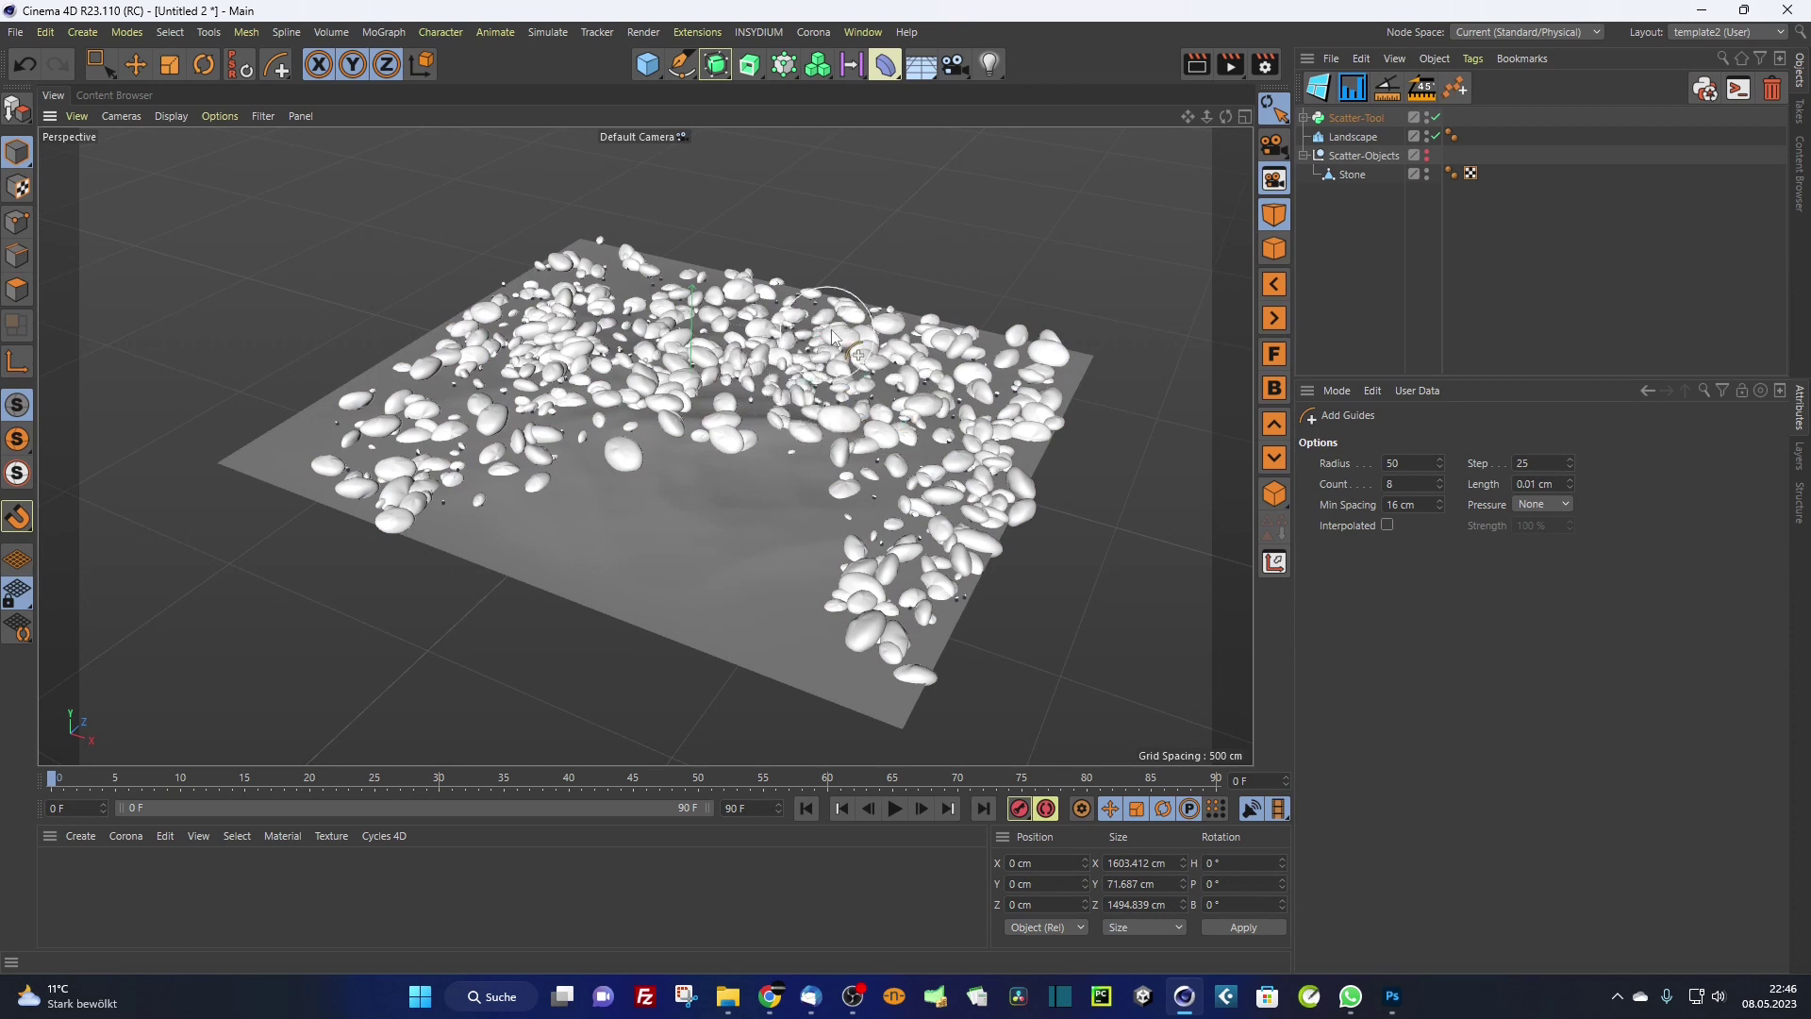
{"action": "mouse_move", "coordinate": [645, 283]}
{"action": "left_mouse_down"}
{"action": "mouse_move", "coordinate": [323, 506]}
{"action": "mouse_move", "coordinate": [377, 415]}
{"action": "mouse_move", "coordinate": [490, 386]}
{"action": "left_mouse_up"}
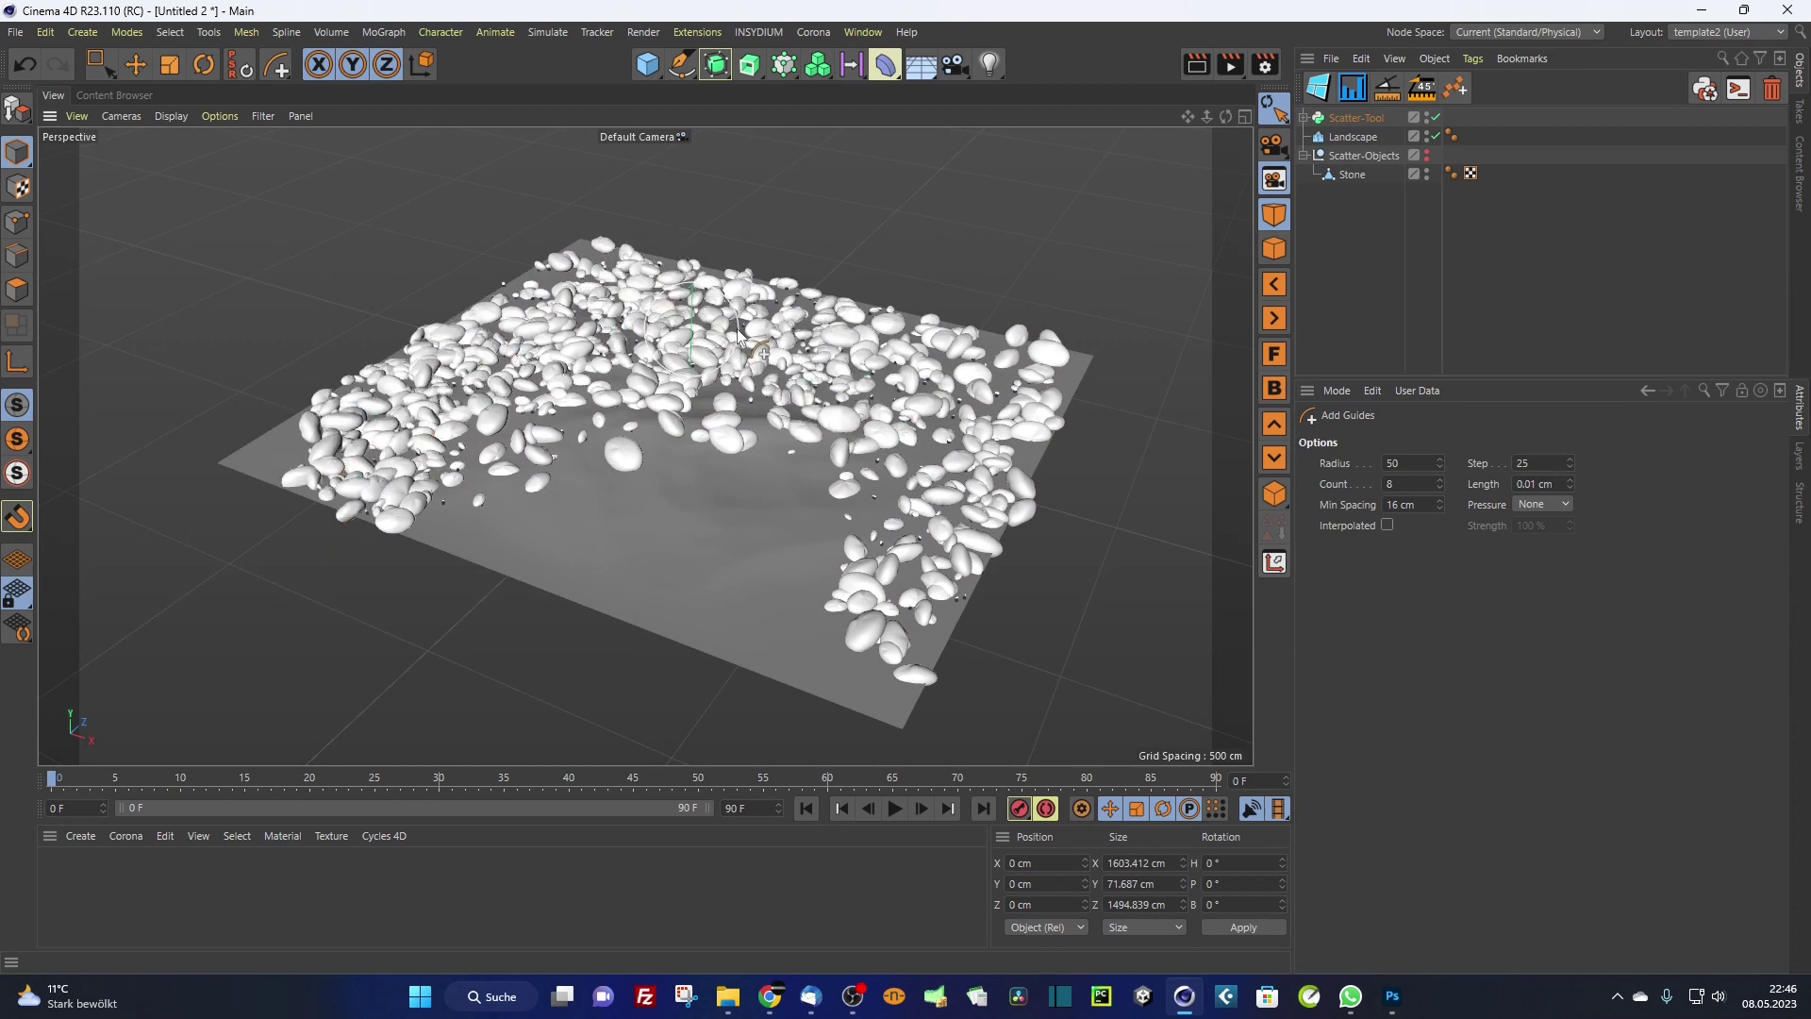
{"action": "mouse_move", "coordinate": [828, 366]}
{"action": "left_mouse_down"}
{"action": "mouse_move", "coordinate": [948, 414]}
{"action": "mouse_move", "coordinate": [943, 387]}
{"action": "mouse_move", "coordinate": [966, 404]}
{"action": "mouse_move", "coordinate": [1037, 369]}
{"action": "mouse_move", "coordinate": [1075, 397]}
{"action": "left_mouse_up"}
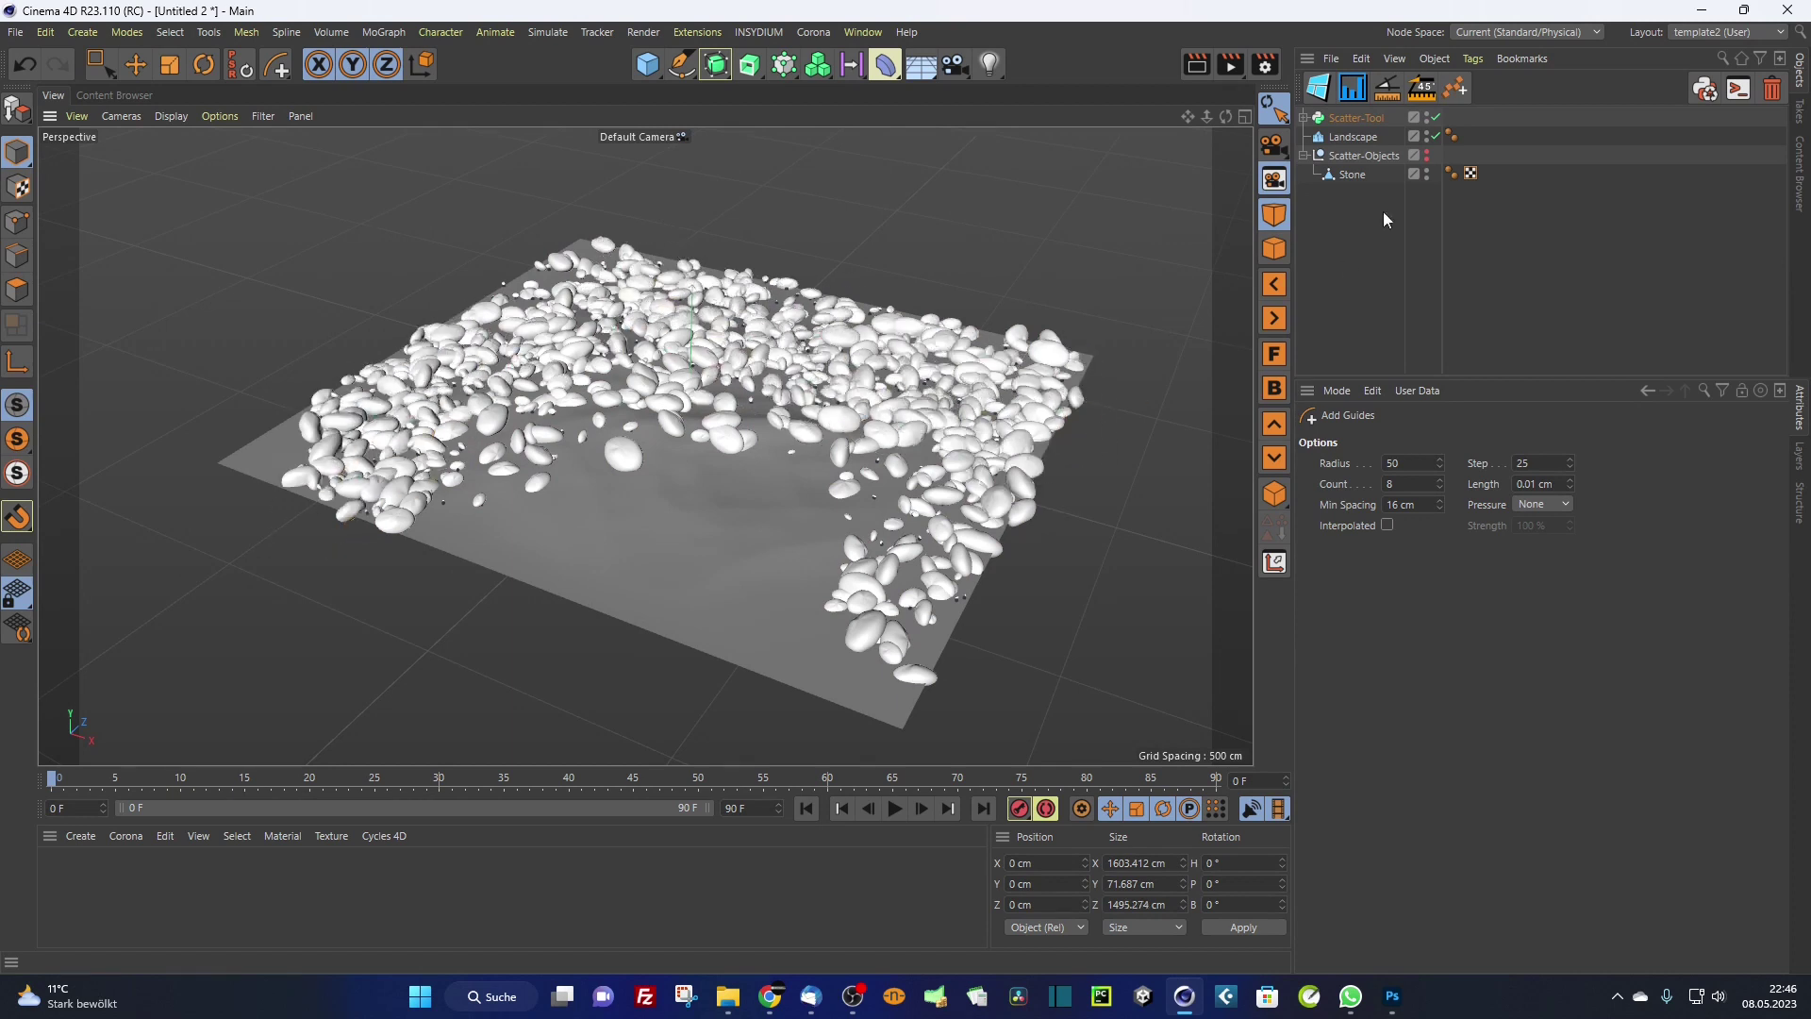
{"action": "left_click", "coordinate": [1361, 120]}
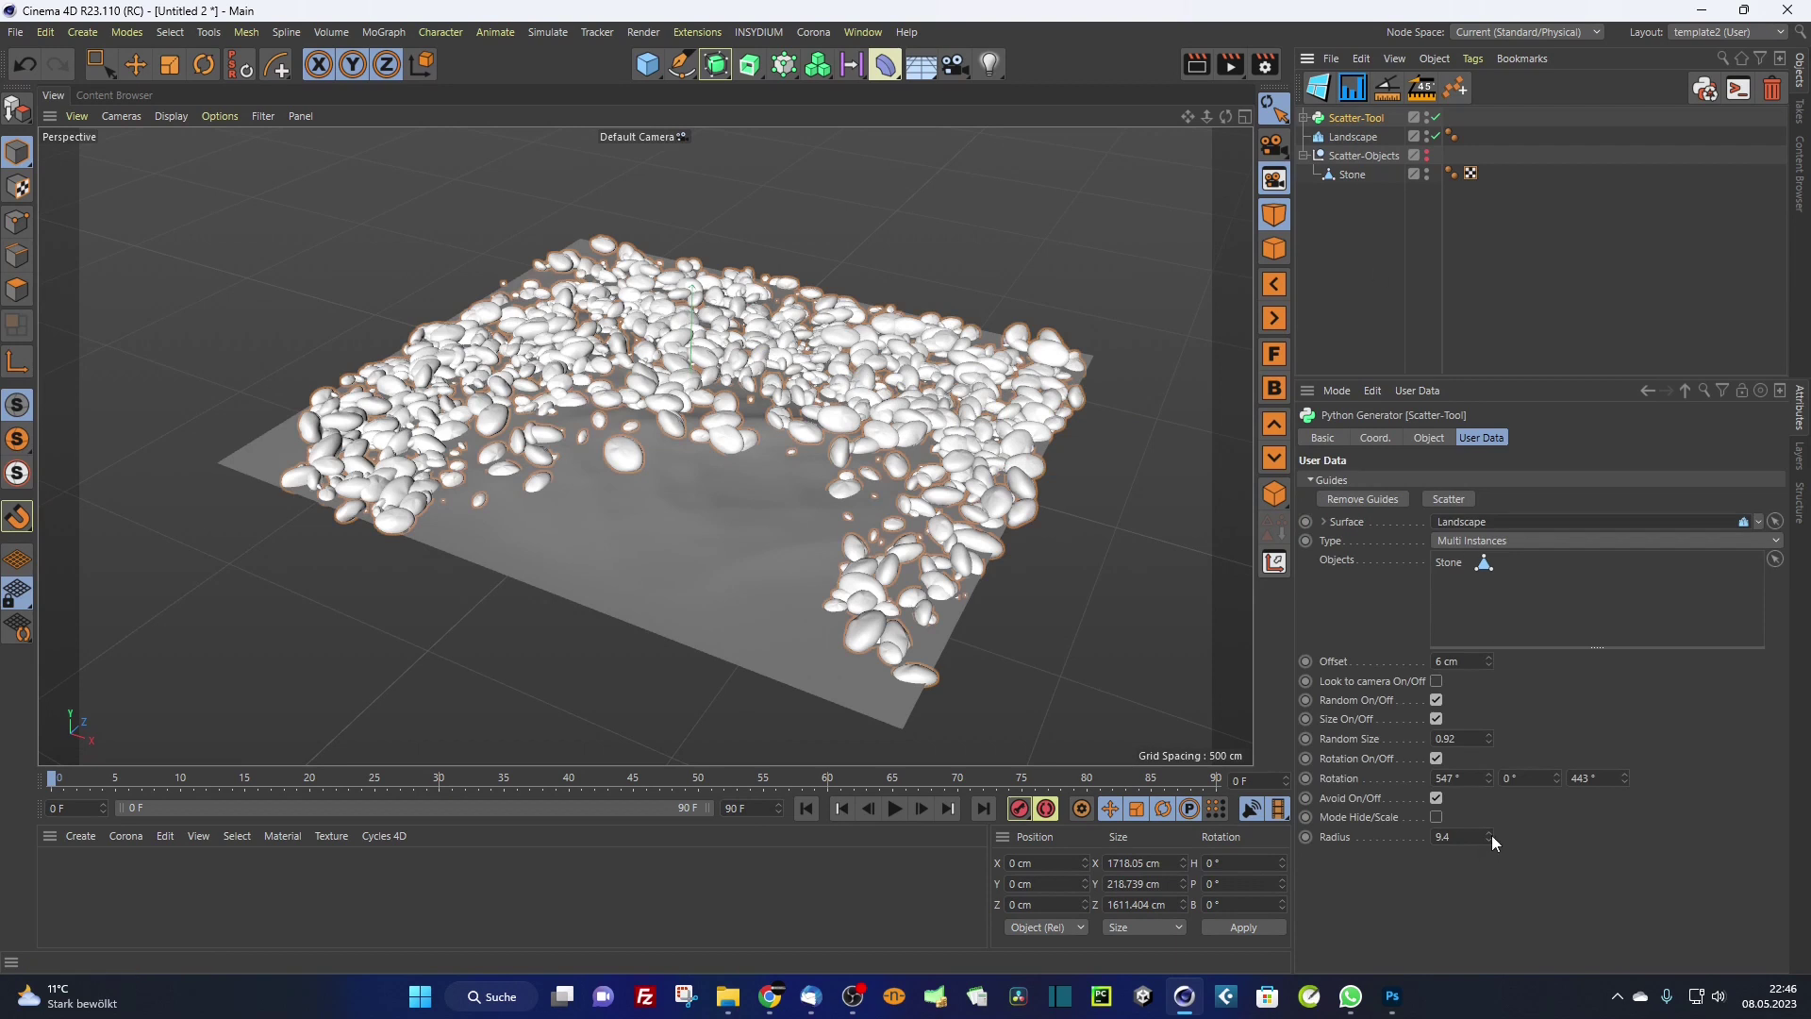
Step: Increase the avoid radius to 15.2 and re-scatter the stones and straw over the landscape
{"action": "left_click_drag", "start_coordinate": [1490, 835], "coordinate": [1490, 706]}
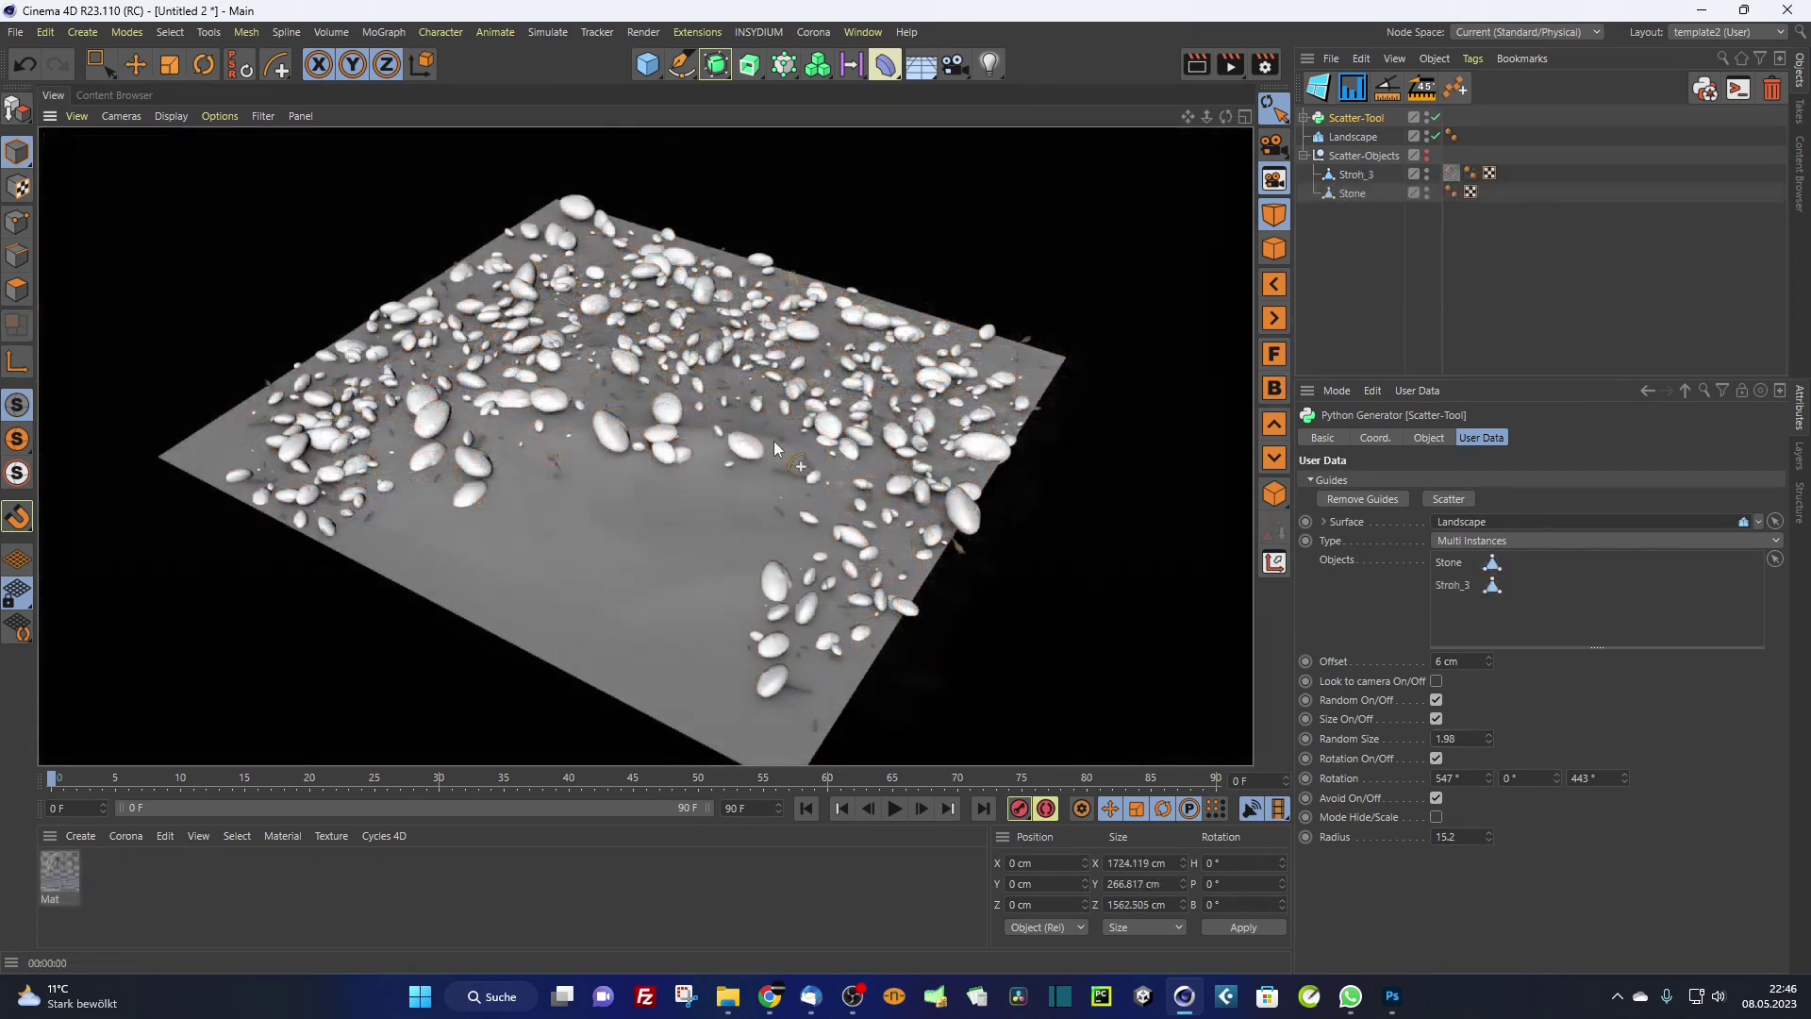
{"action": "left_click", "coordinate": [774, 439]}
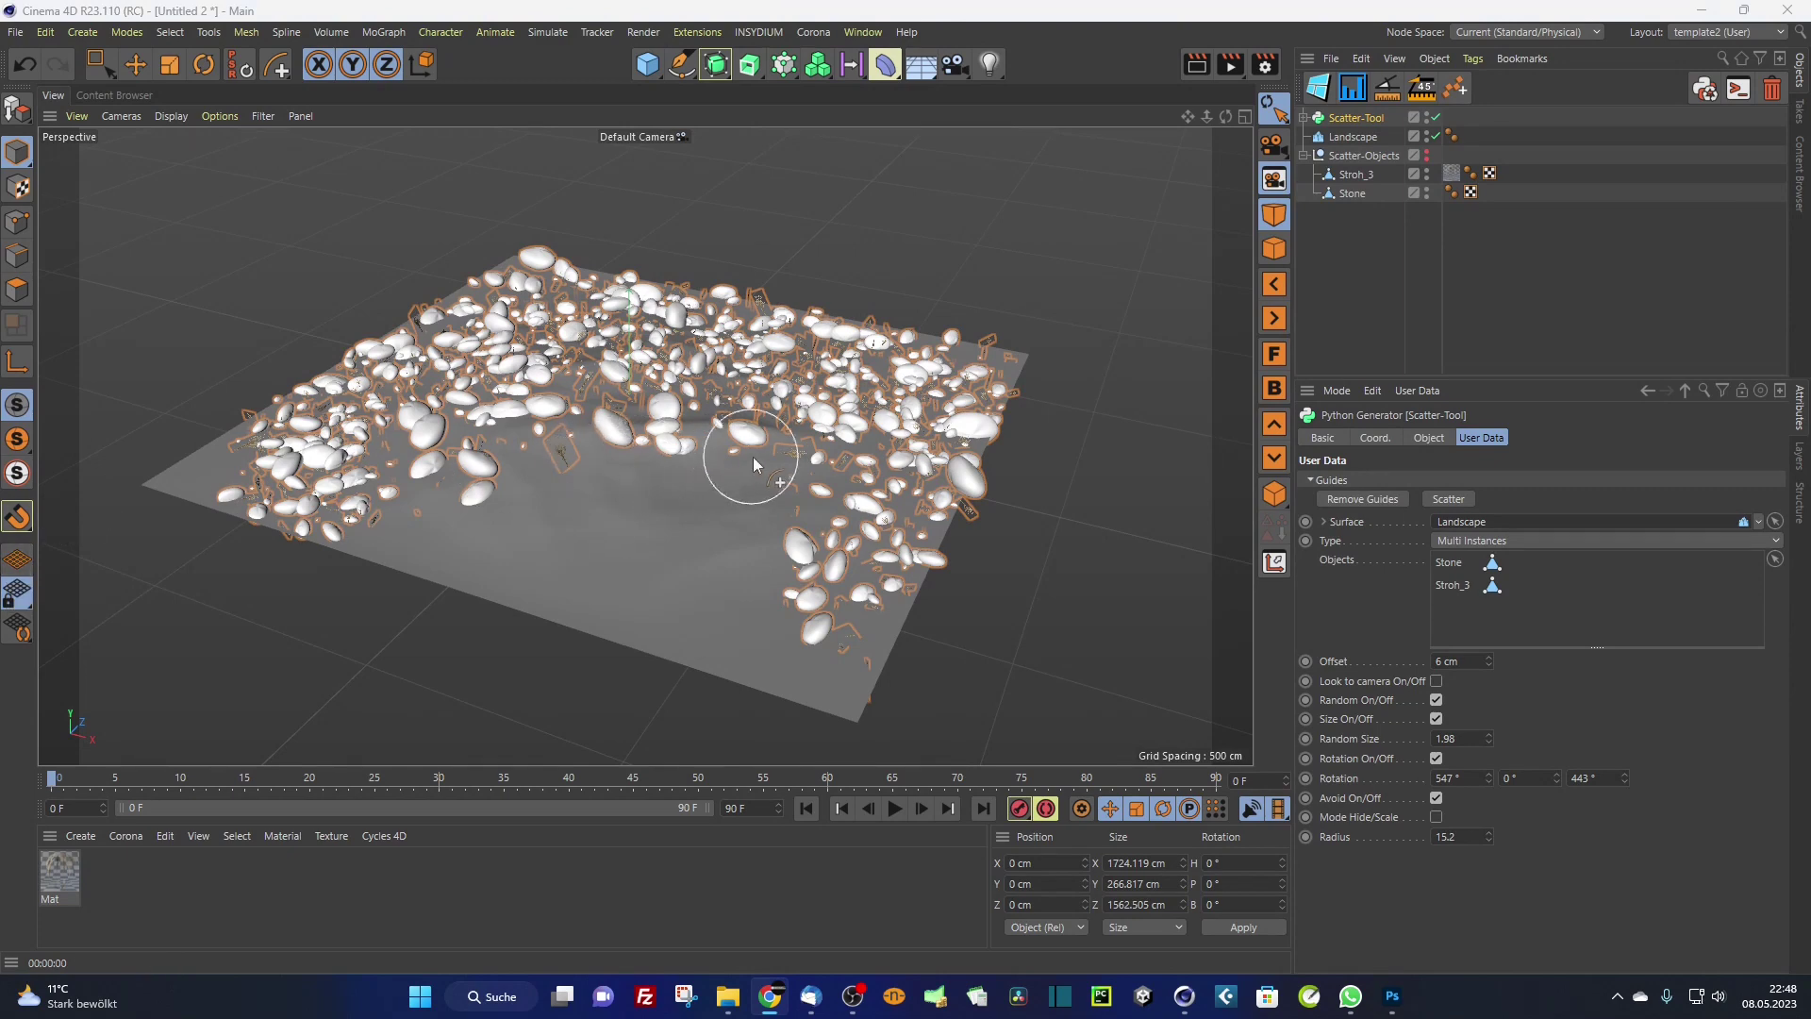
{"action": "left_click", "coordinate": [806, 415]}
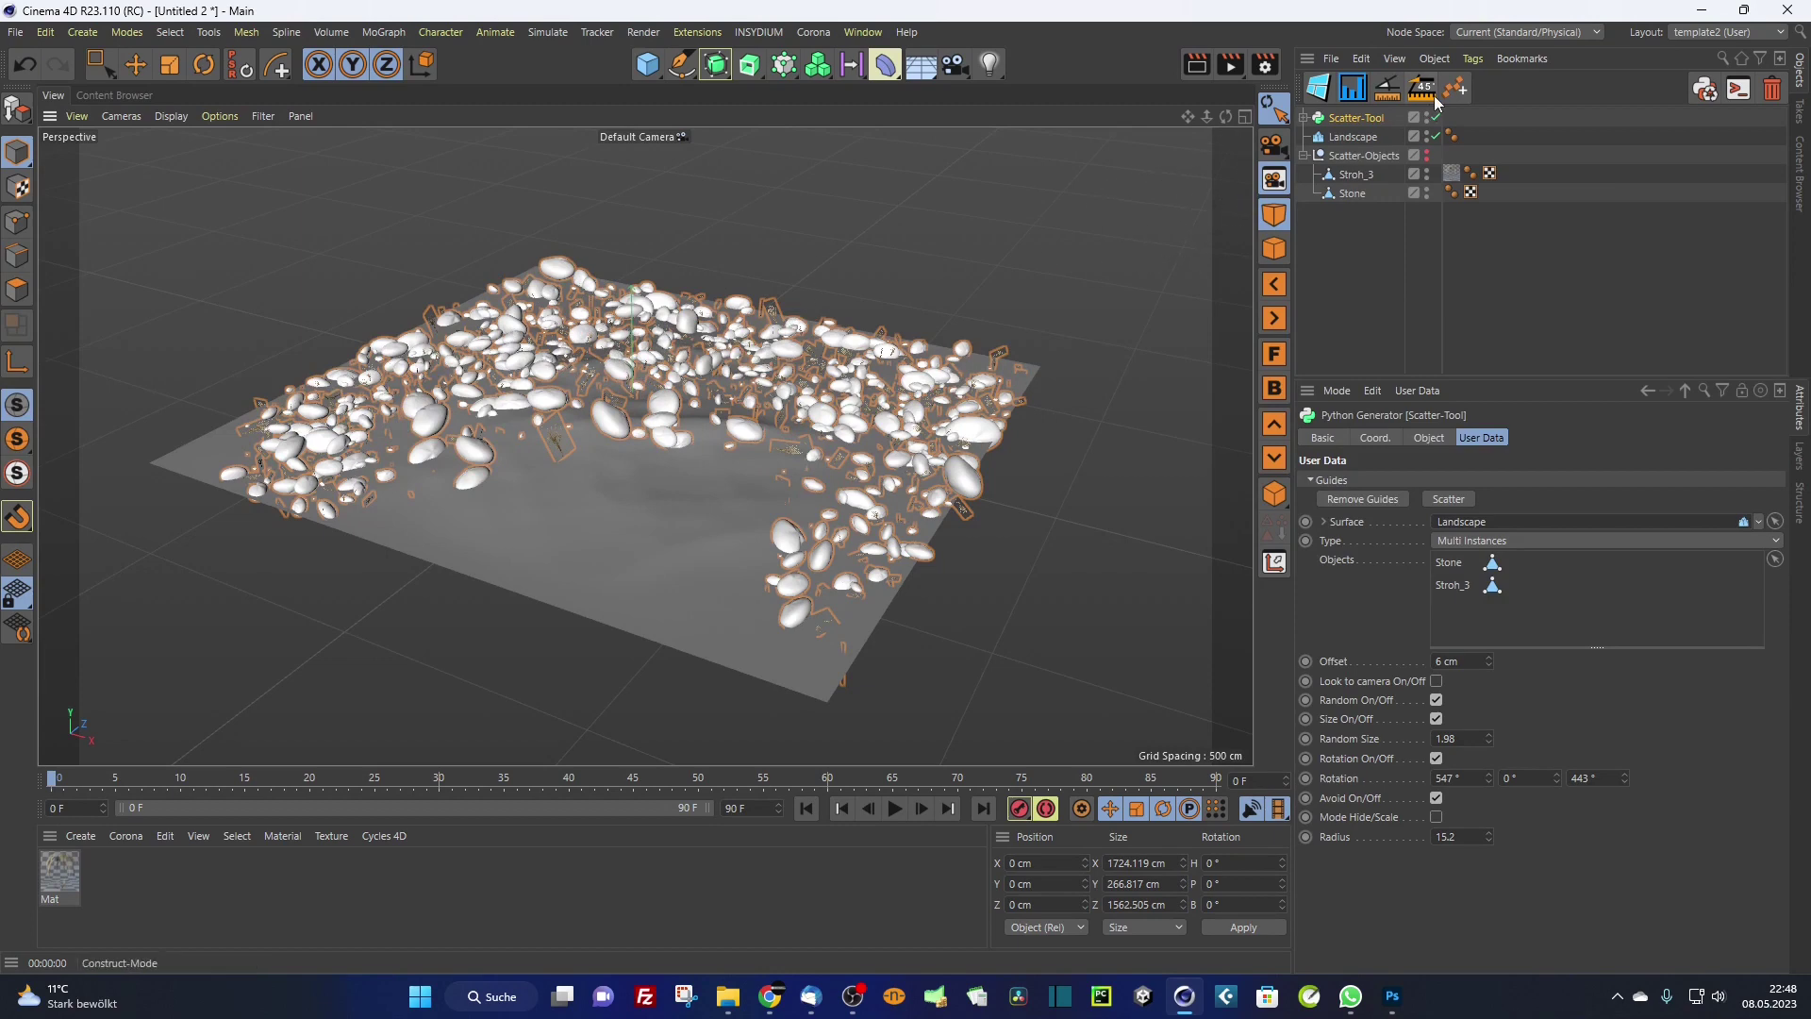
Step: With Landscape selected, create a second Scatter-Tool generator
{"action": "left_click", "coordinate": [1374, 137]}
{"action": "left_click", "coordinate": [1458, 90]}
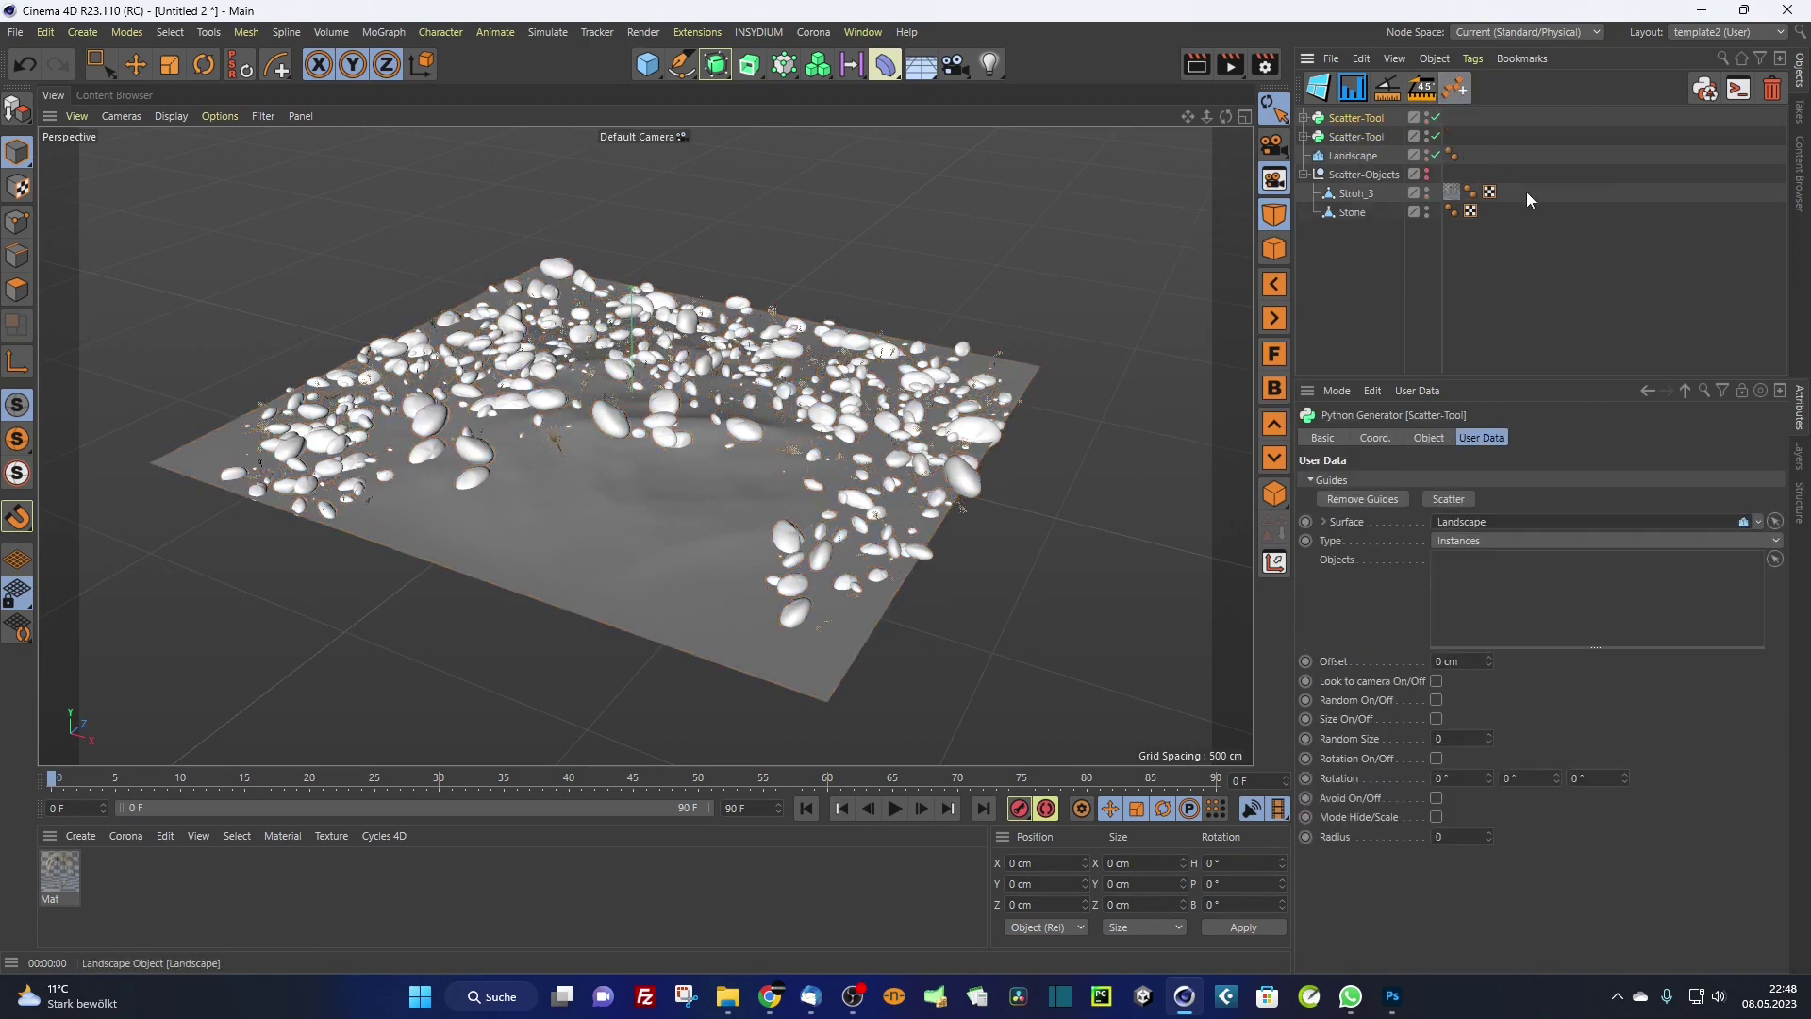